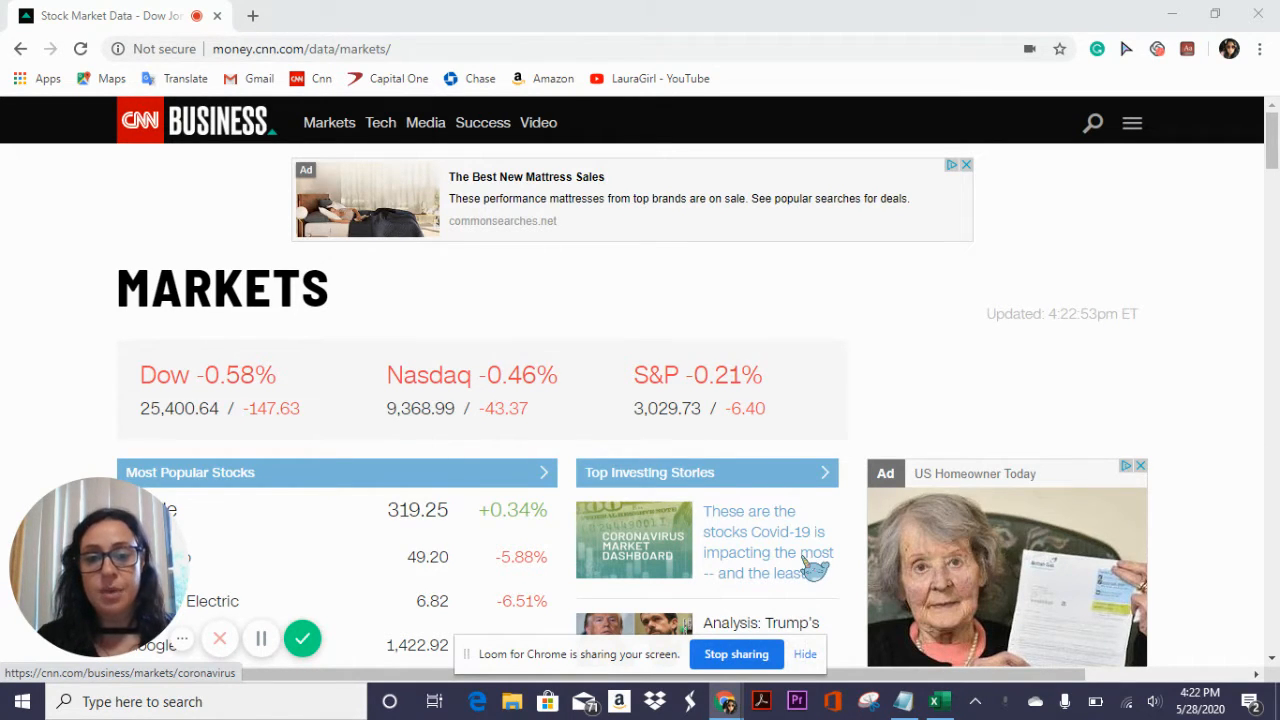
# - Switch to the Excel workbook and create a PivotChart with PivotTable from SUPERBA TIES range A1:T12 on a new worksheet
pyautogui.click(940, 701)
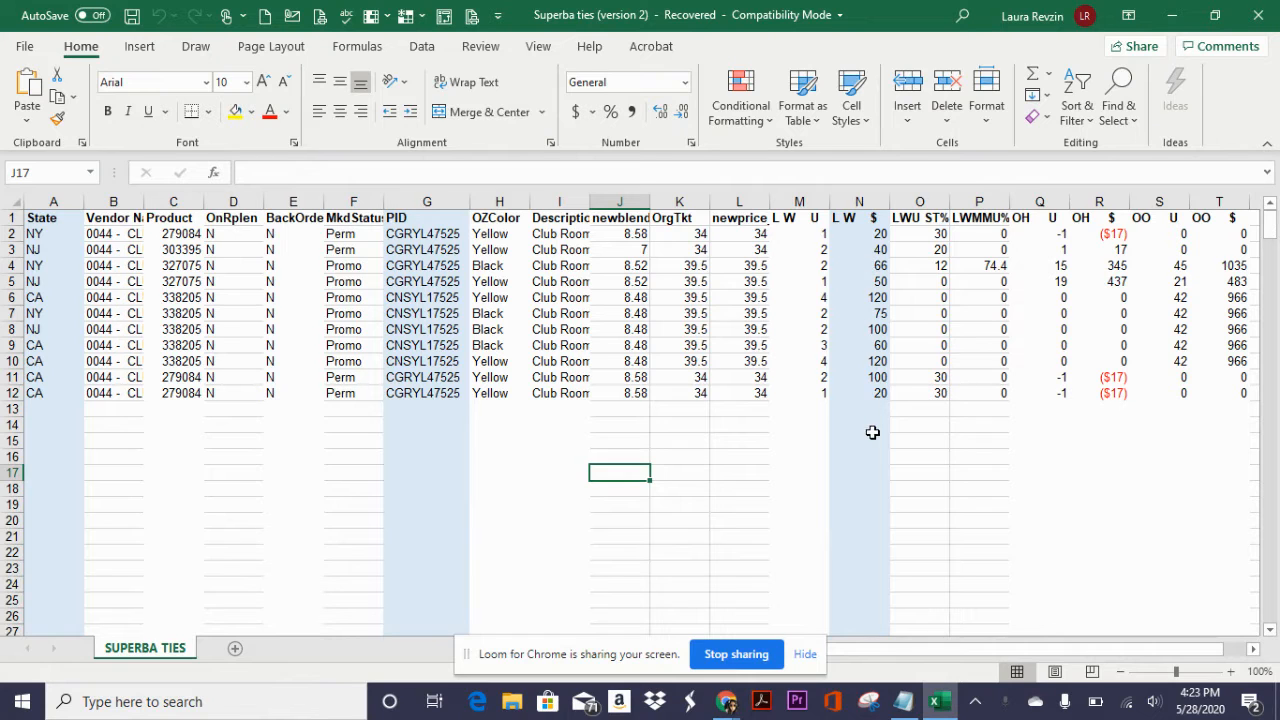
pyautogui.click(64, 216)
pyautogui.hotkey('ctrl', 'shift', 'Right')
pyautogui.hotkey('ctrl', 'shift', 'Down')
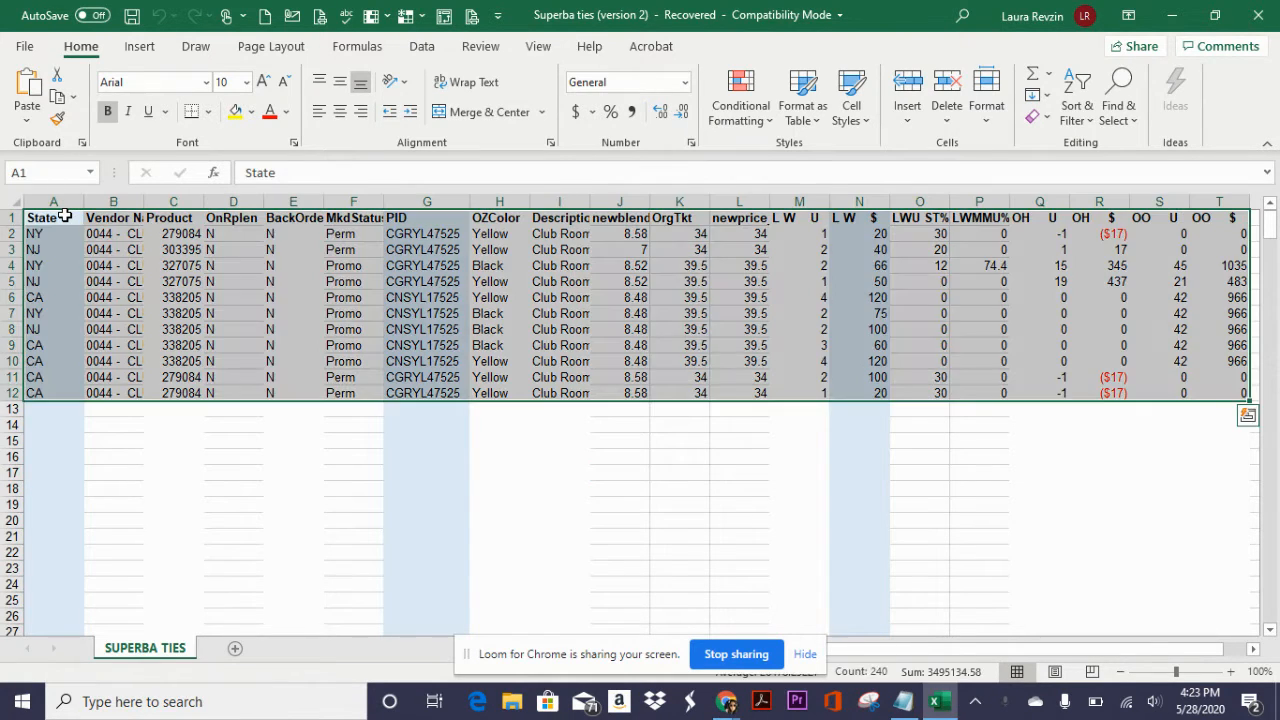
pyautogui.click(141, 50)
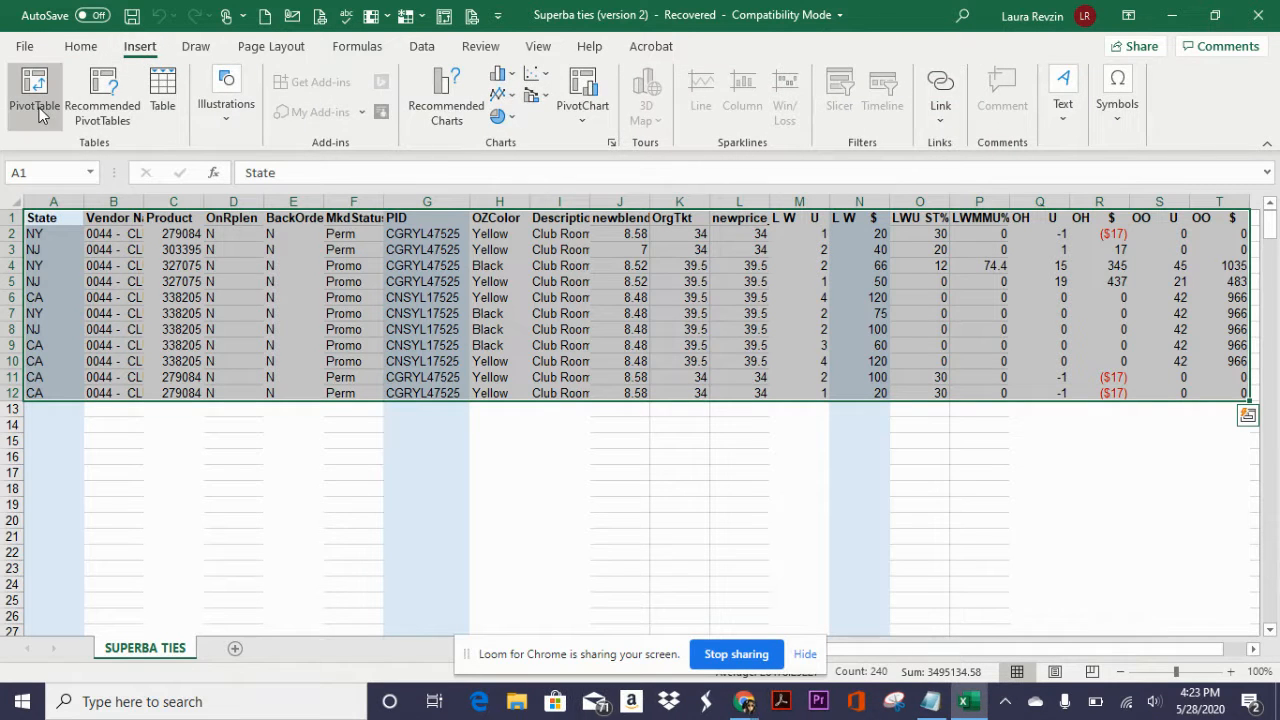
pyautogui.click(579, 118)
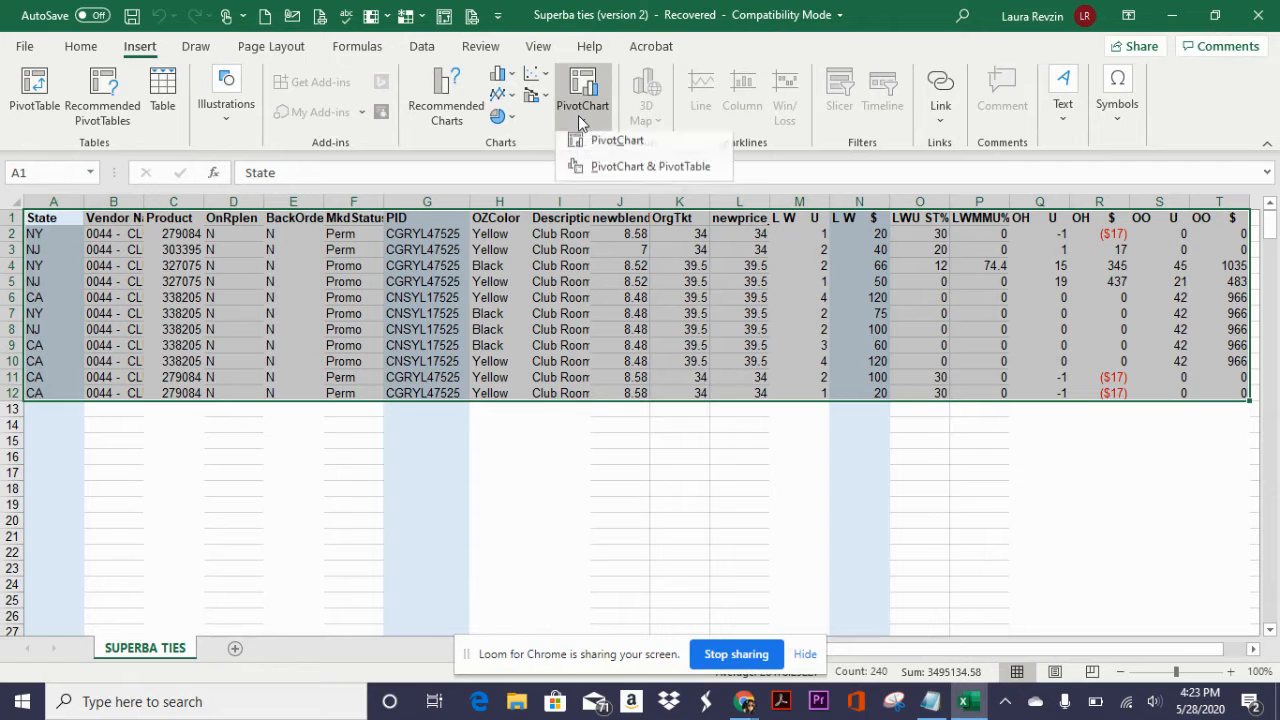
pyautogui.click(616, 174)
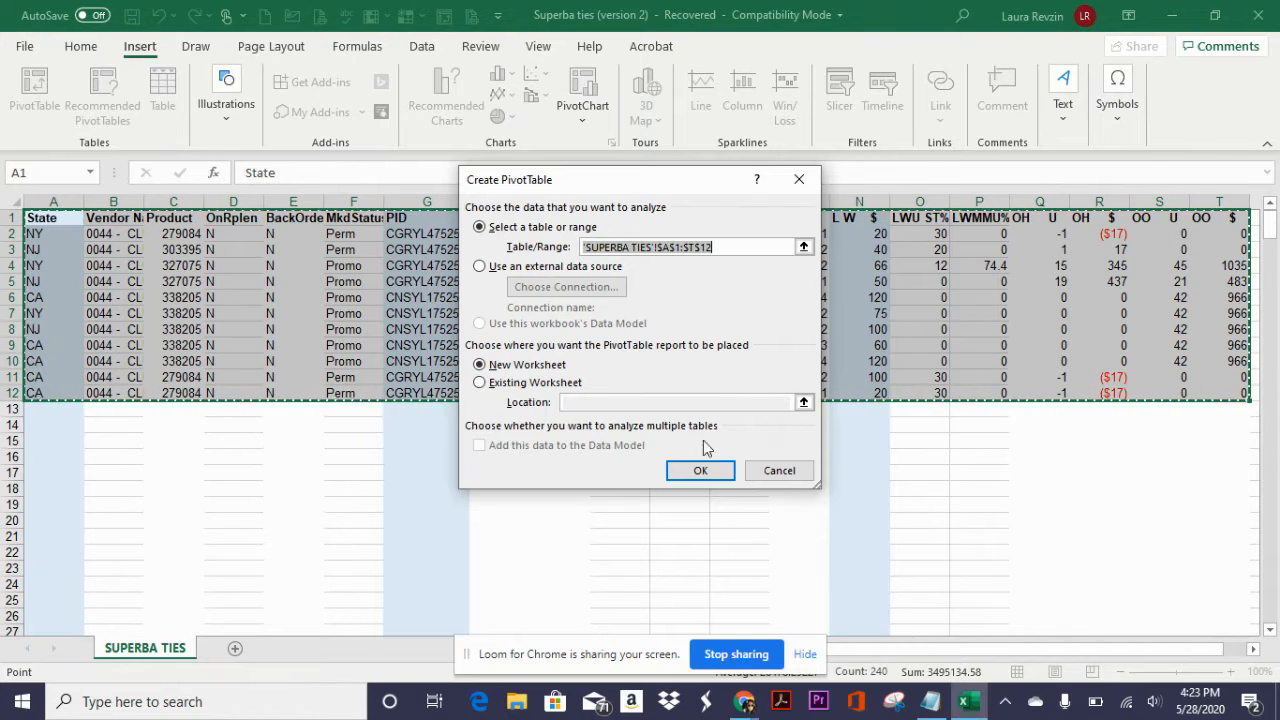
pyautogui.click(700, 472)
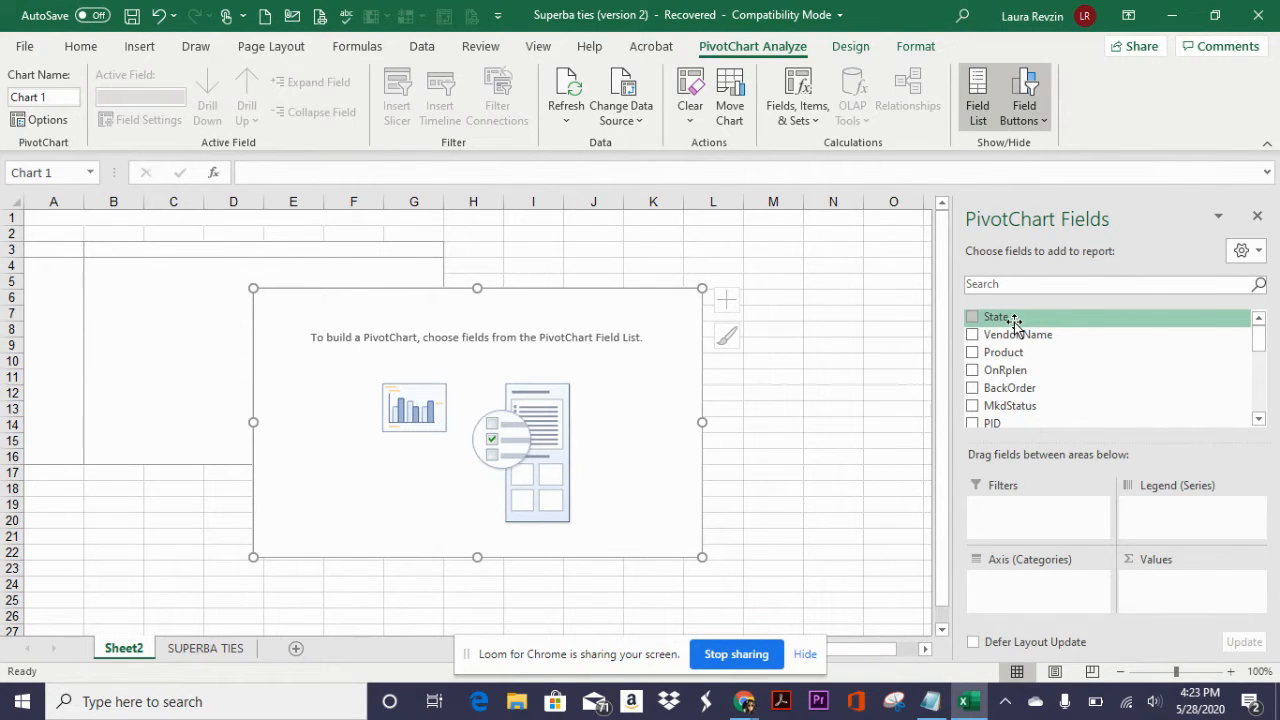
# - Build the PivotChart with State as the axis category, PID as the legend series and L W $ as the values
pyautogui.moveTo(1013, 322); pyautogui.dragTo(1033, 590)
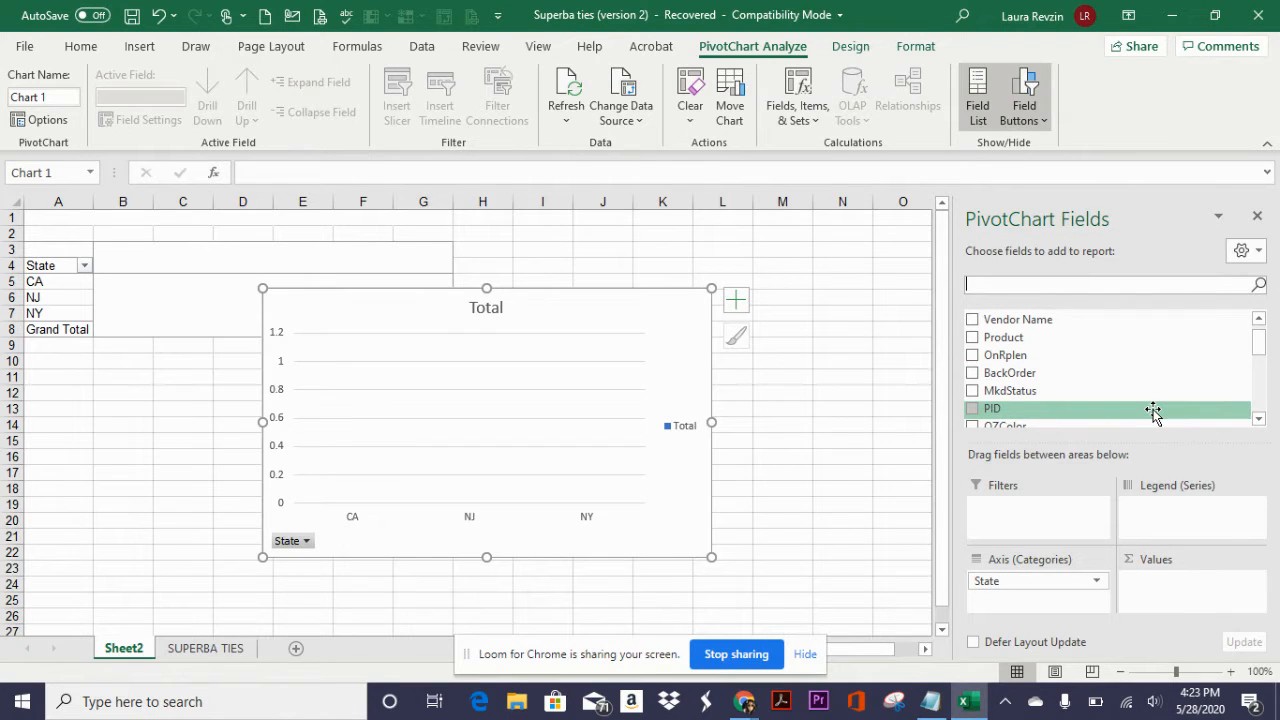
pyautogui.moveTo(1153, 411); pyautogui.dragTo(1200, 524)
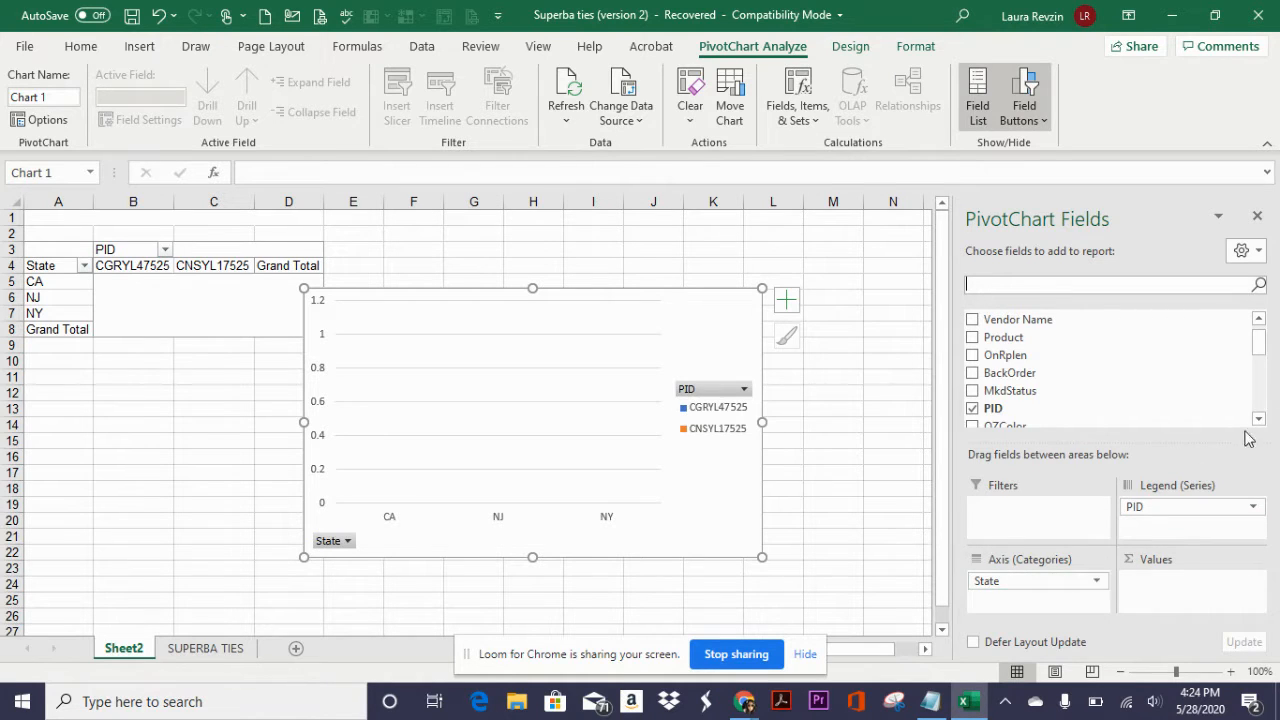
pyautogui.moveTo(1260, 420); pyautogui.dragTo(1260, 420)
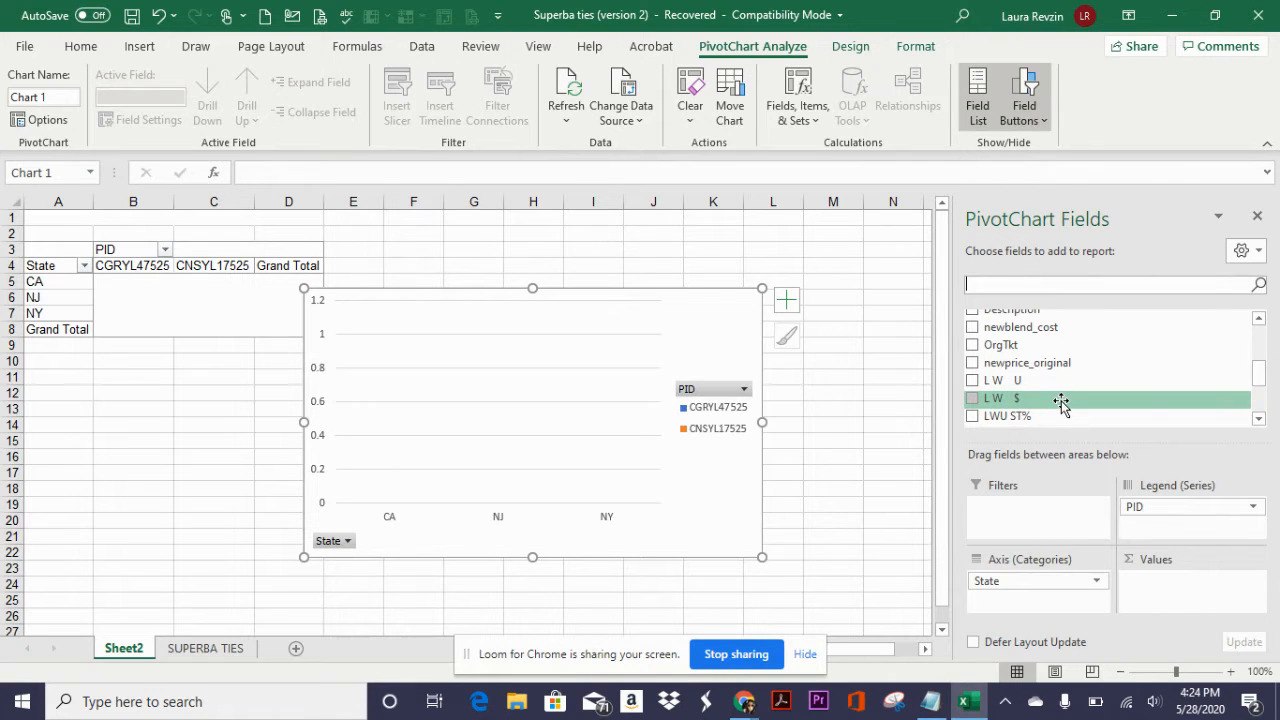
pyautogui.moveTo(1061, 402); pyautogui.dragTo(1157, 604)
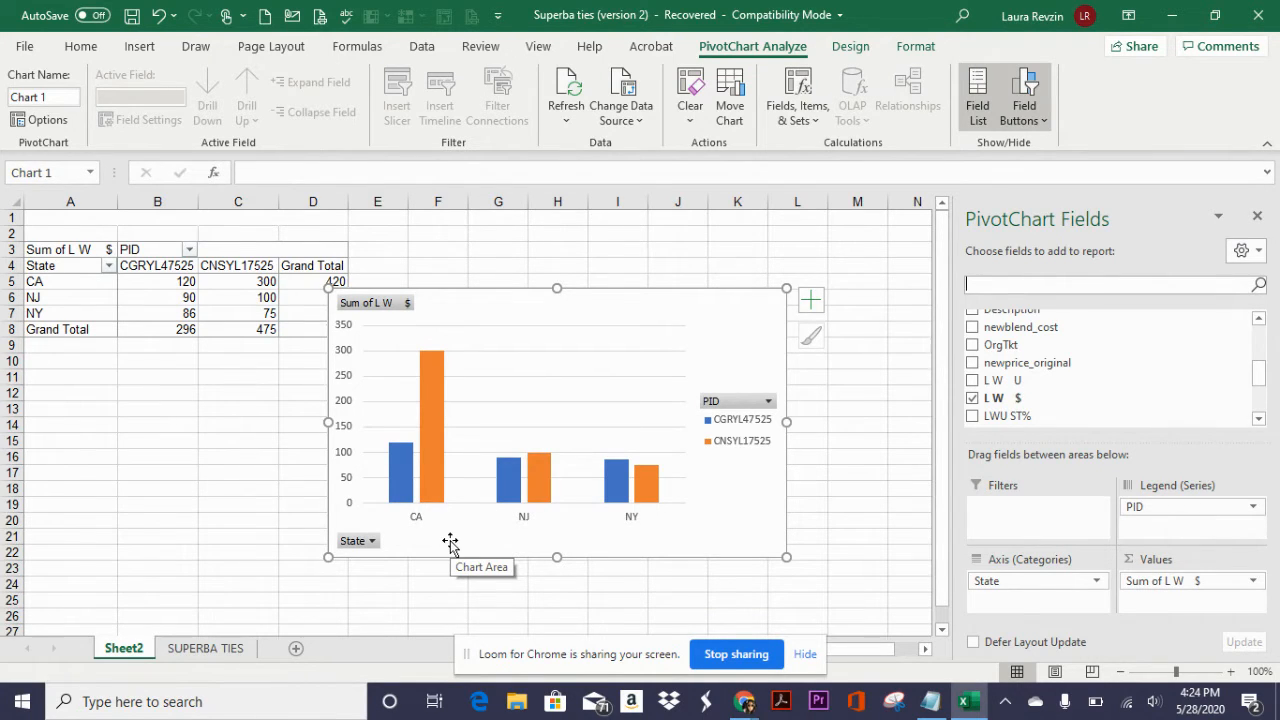
# - Filter the State field on the chart to exclude NY
pyautogui.click(371, 541)
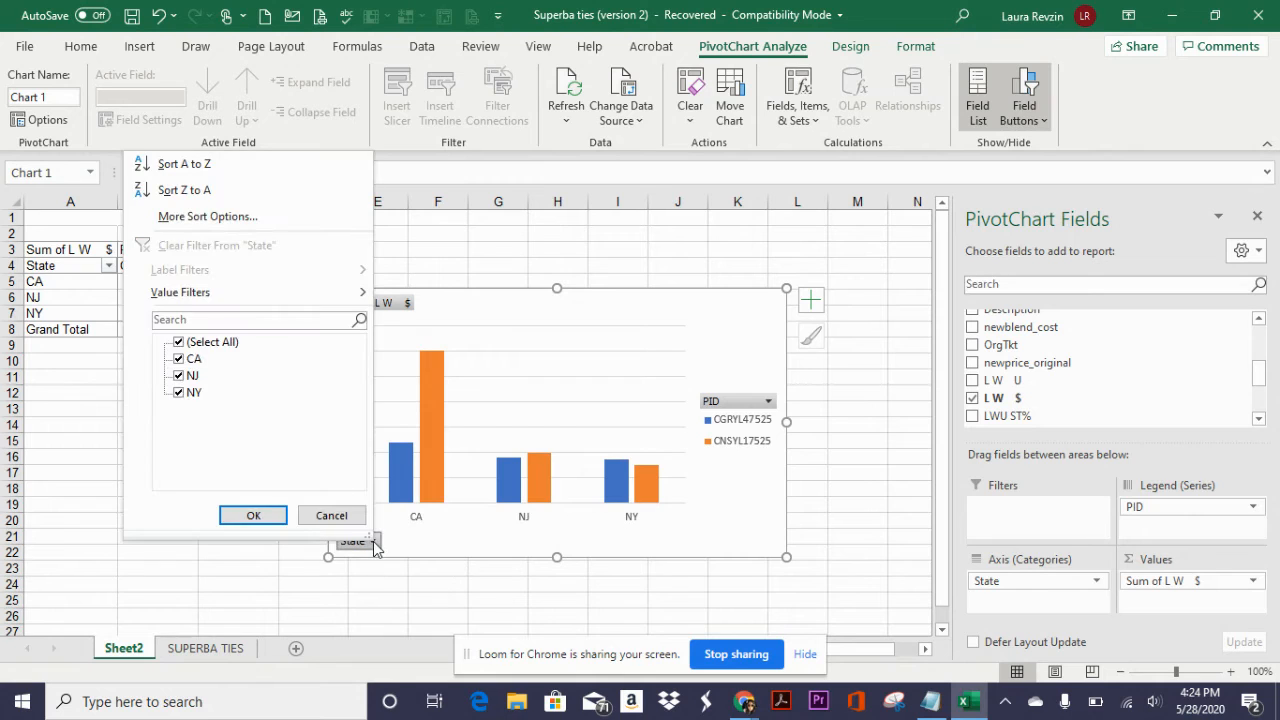
pyautogui.click(179, 394)
pyautogui.click(253, 516)
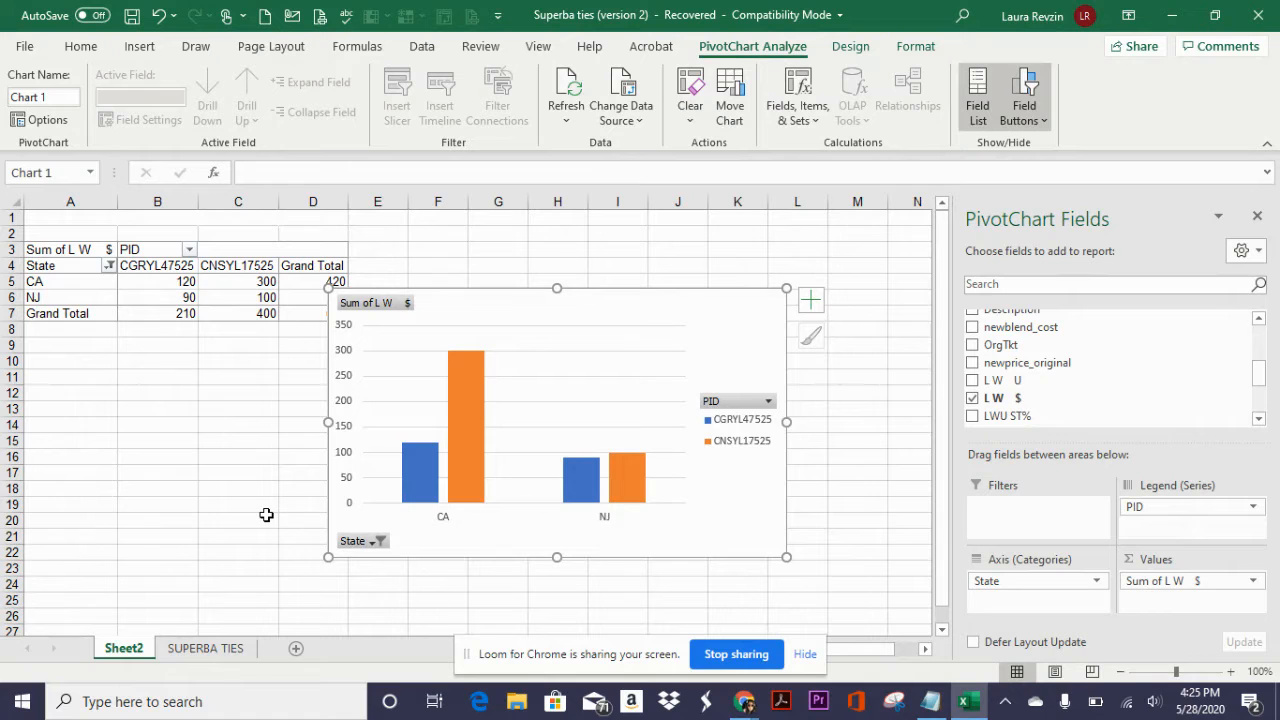
# - Include NY again in the chart's State filter
pyautogui.click(380, 543)
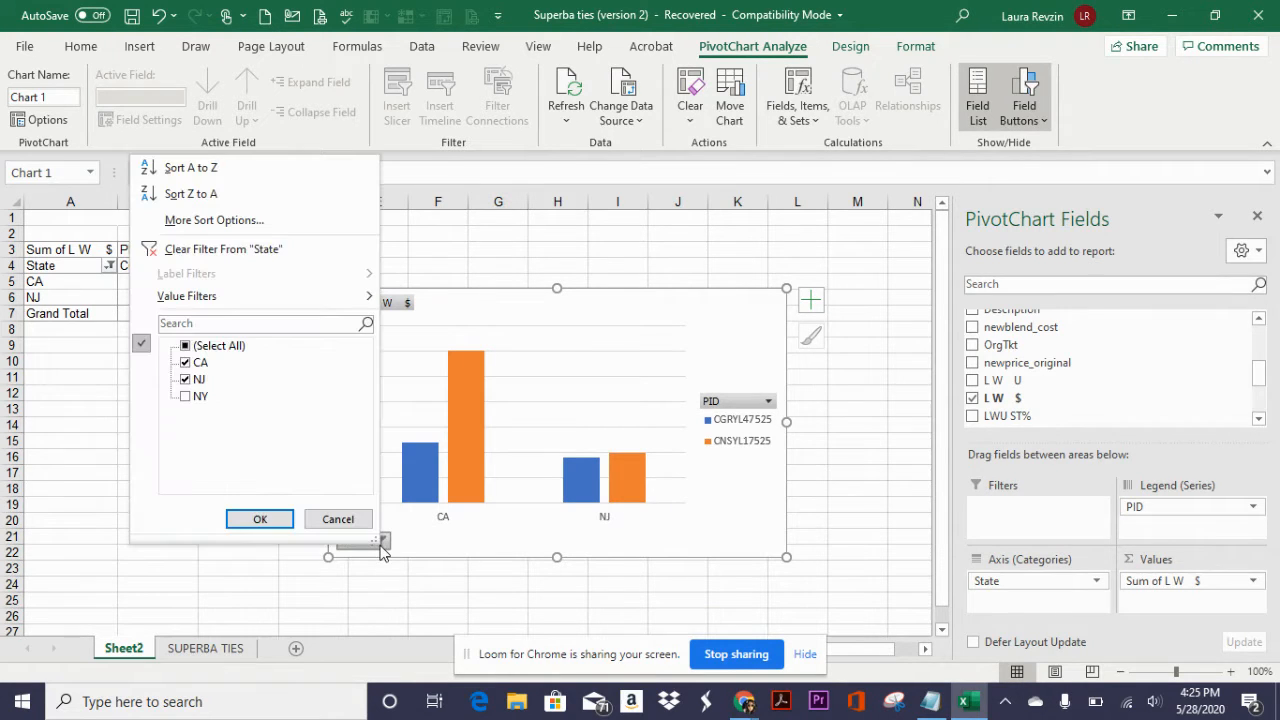
pyautogui.click(185, 397)
pyautogui.click(258, 519)
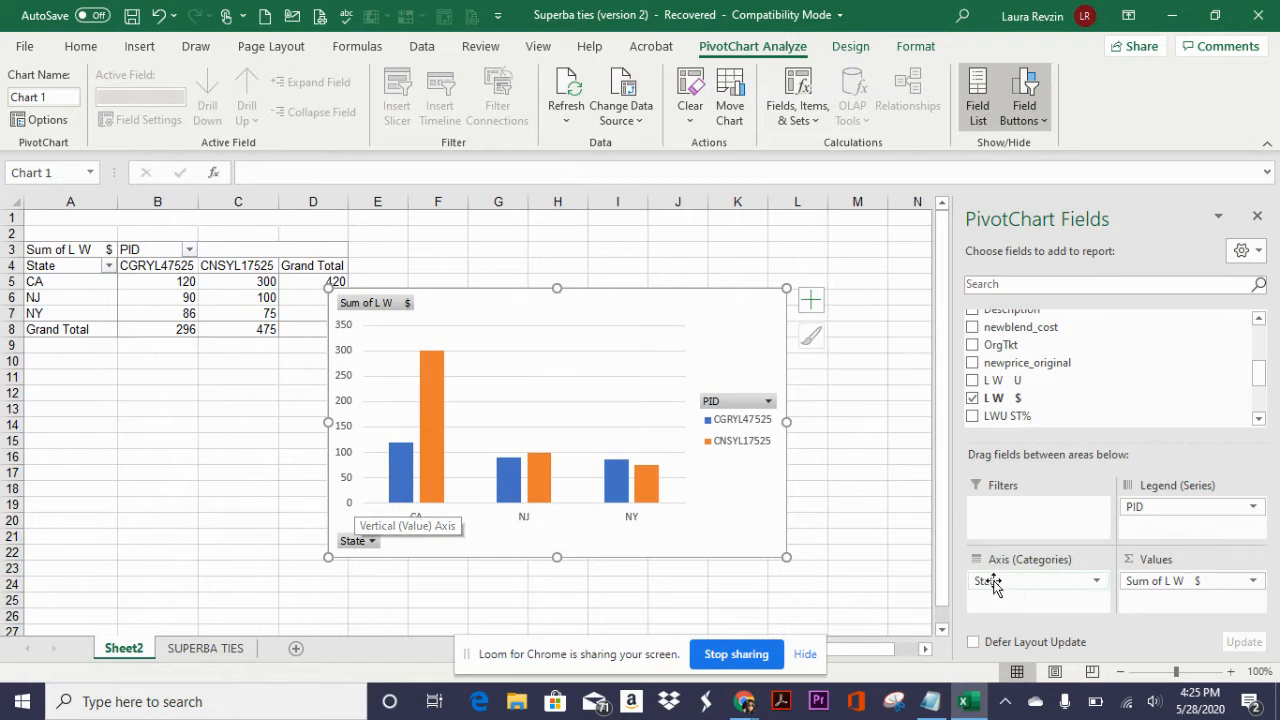
# - Format the Sum of L W $ value field as Accounting with the $ symbol and zero decimal places
pyautogui.click(1213, 585)
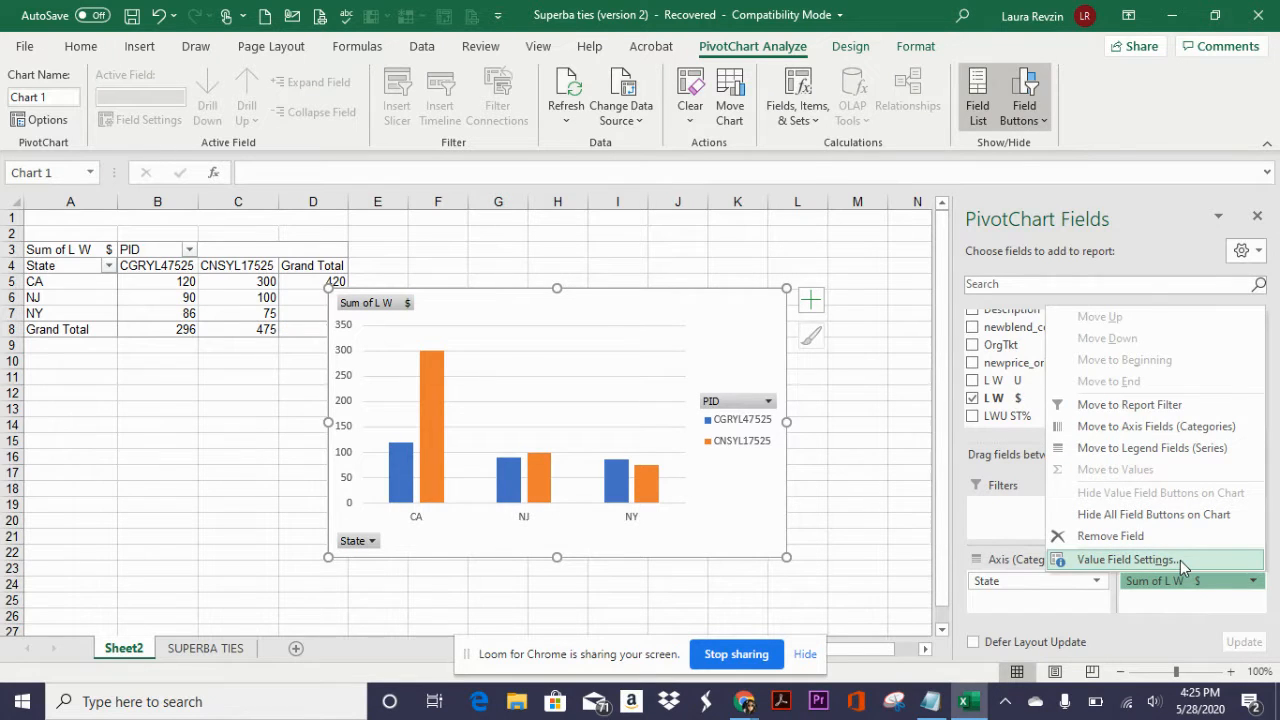
pyautogui.click(1180, 560)
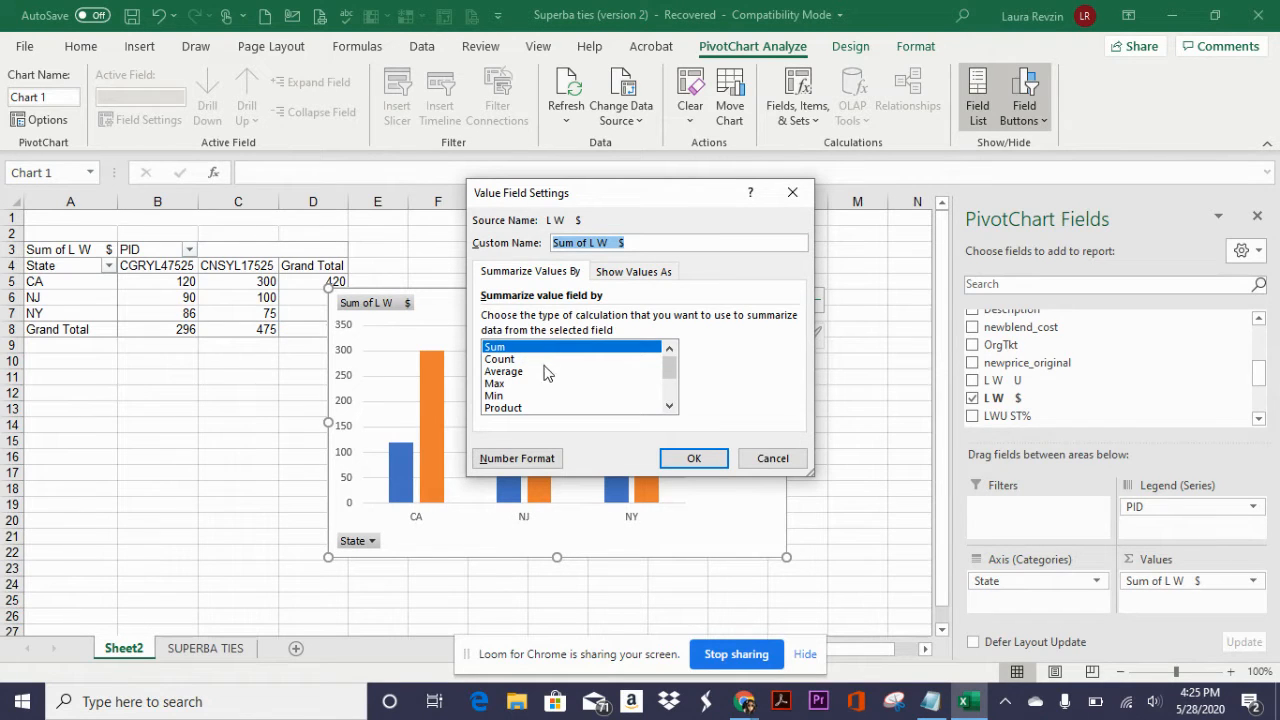
pyautogui.click(658, 278)
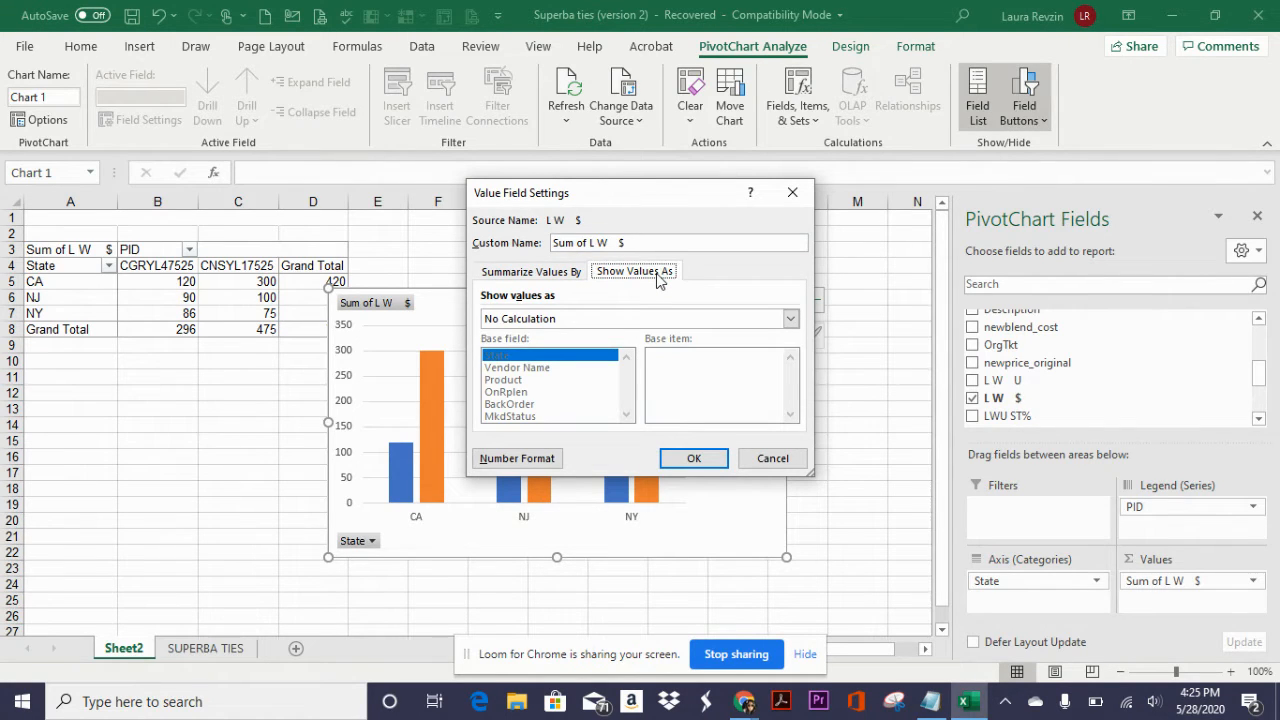
pyautogui.click(545, 462)
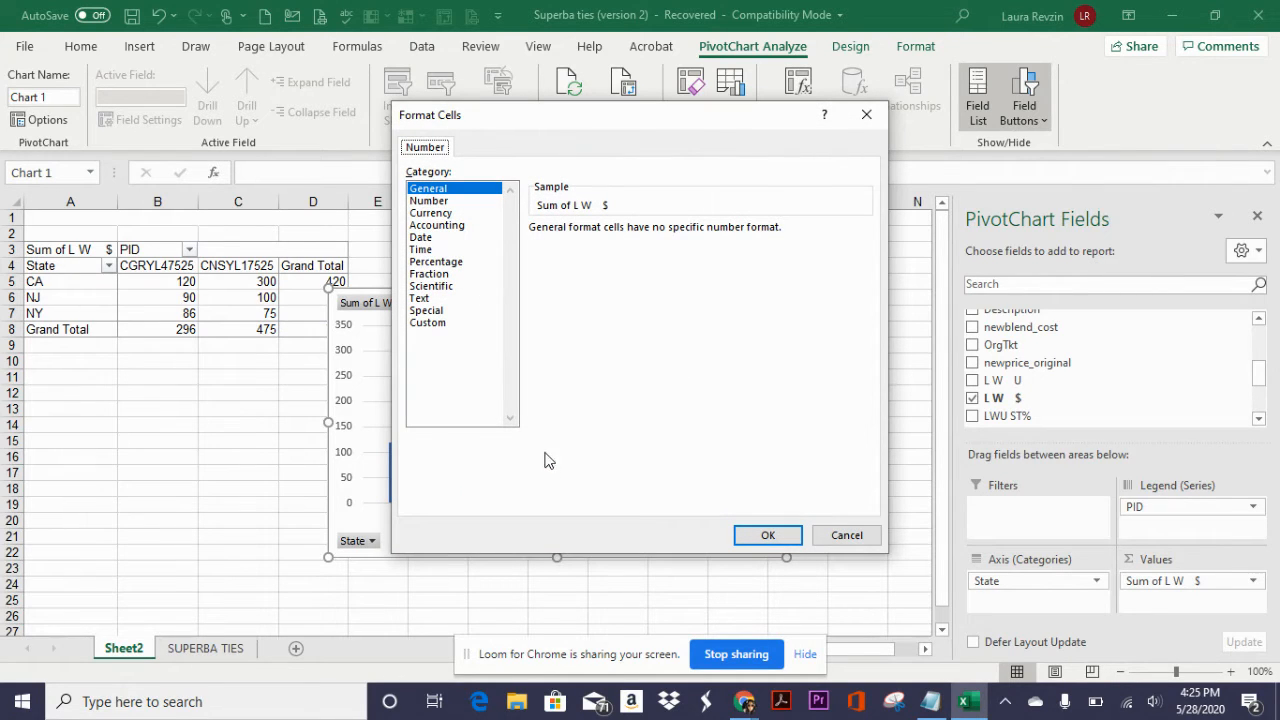
pyautogui.click(459, 226)
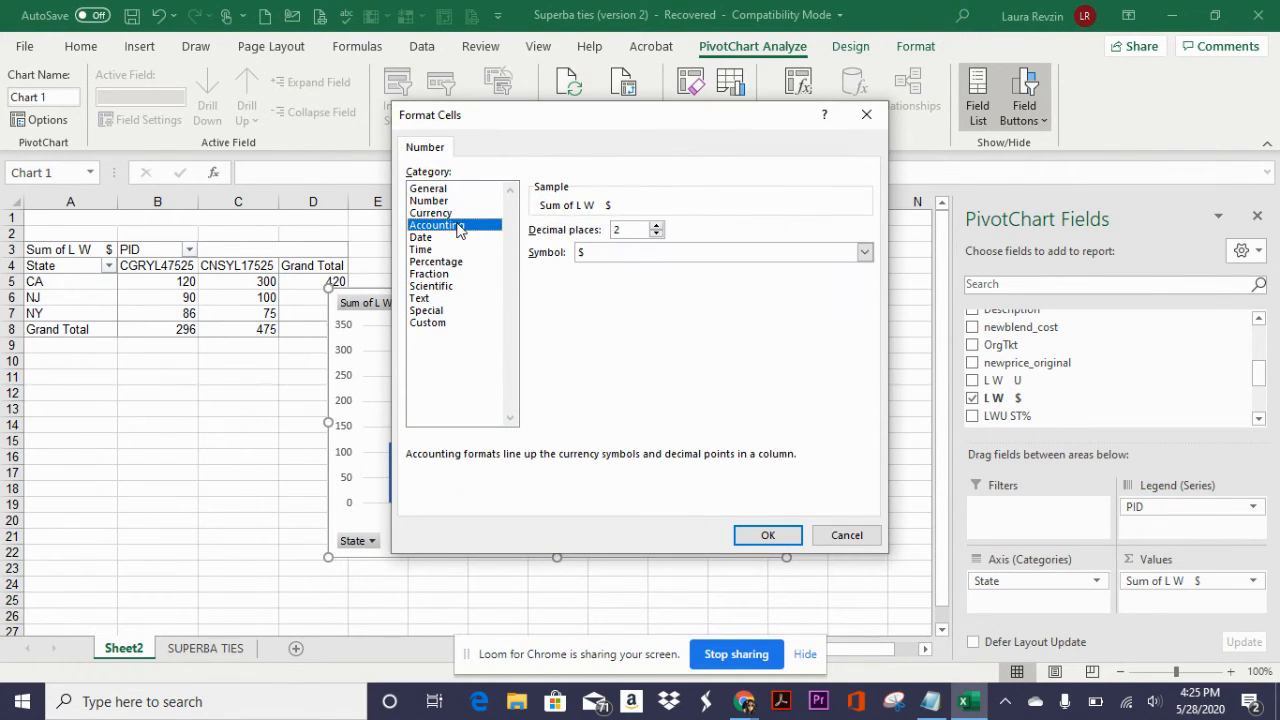
pyautogui.click(656, 234)
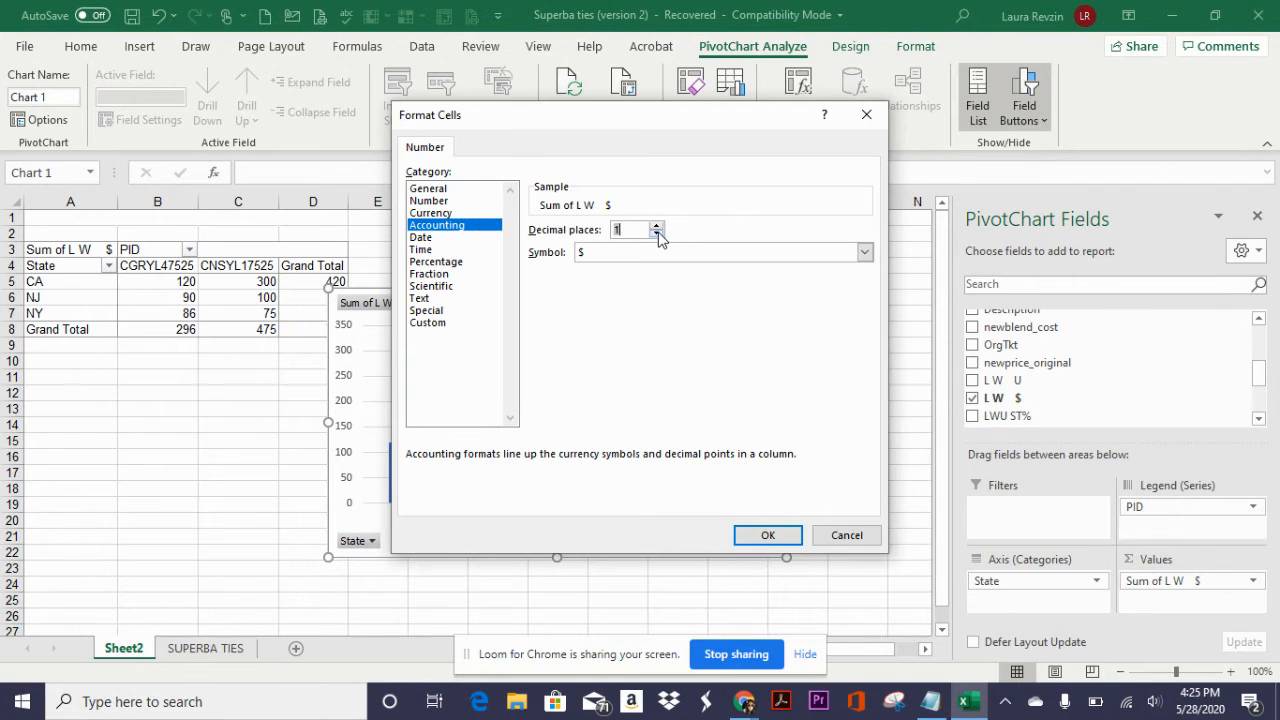
pyautogui.click(761, 537)
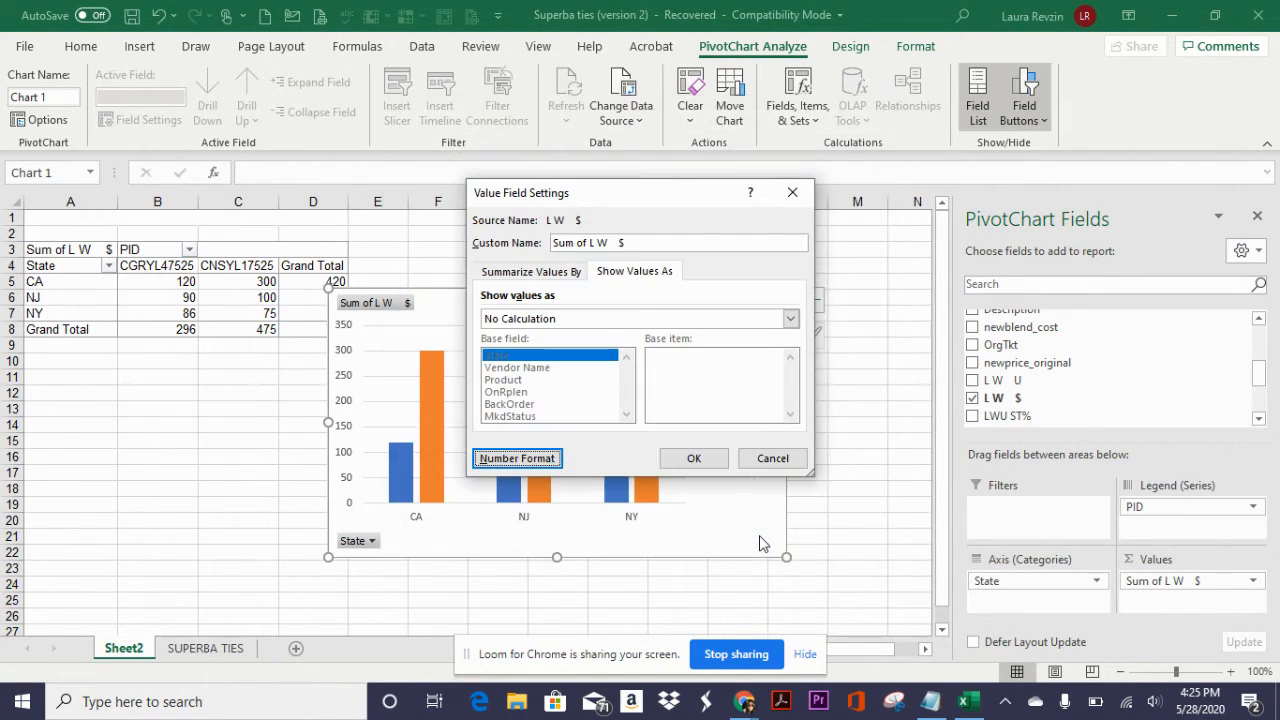
pyautogui.click(706, 460)
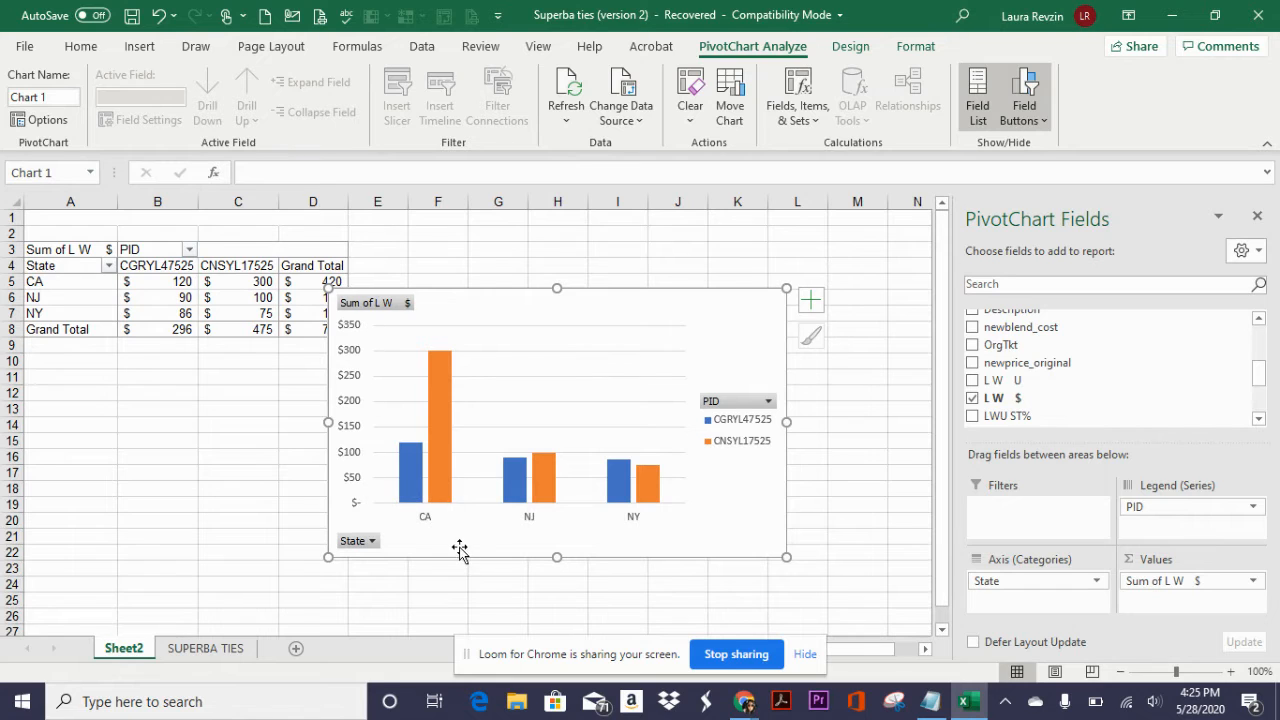
# - Inspect the chart's bar values and compare them with the source data on the SUPERBA TIES sheet
pyautogui.moveTo(447, 418)
pyautogui.moveTo(547, 491)
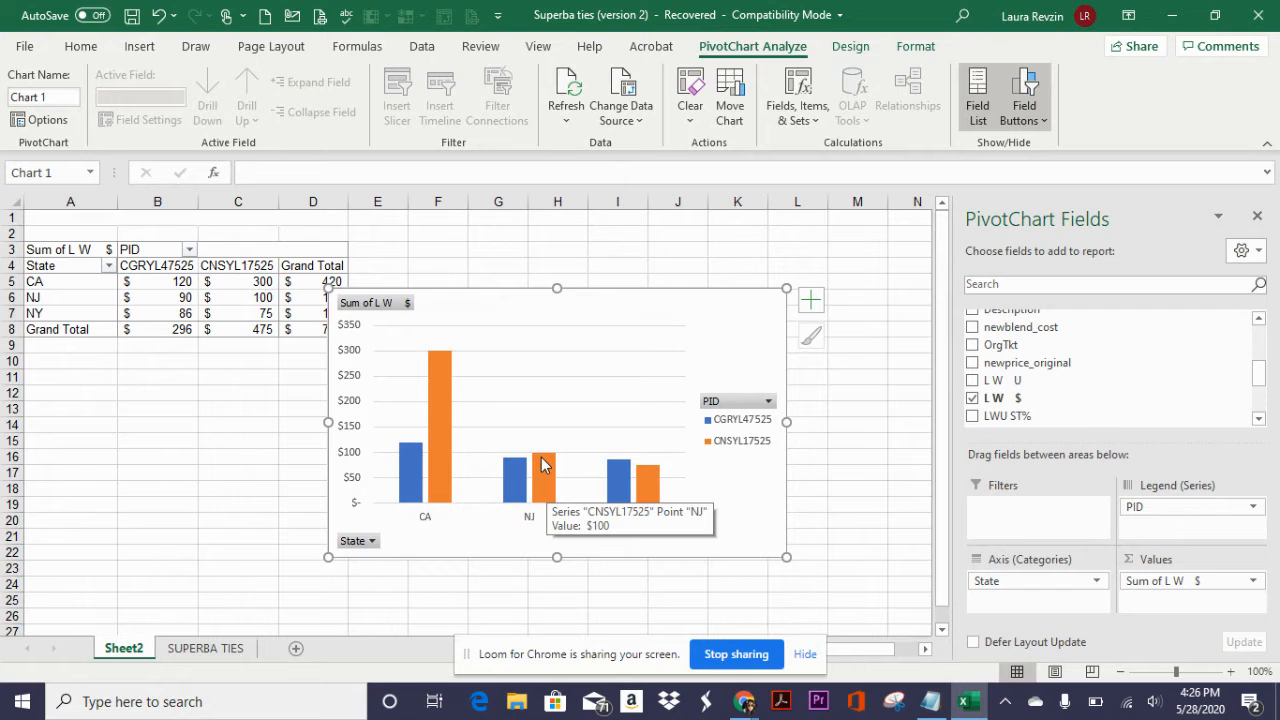
pyautogui.click(201, 650)
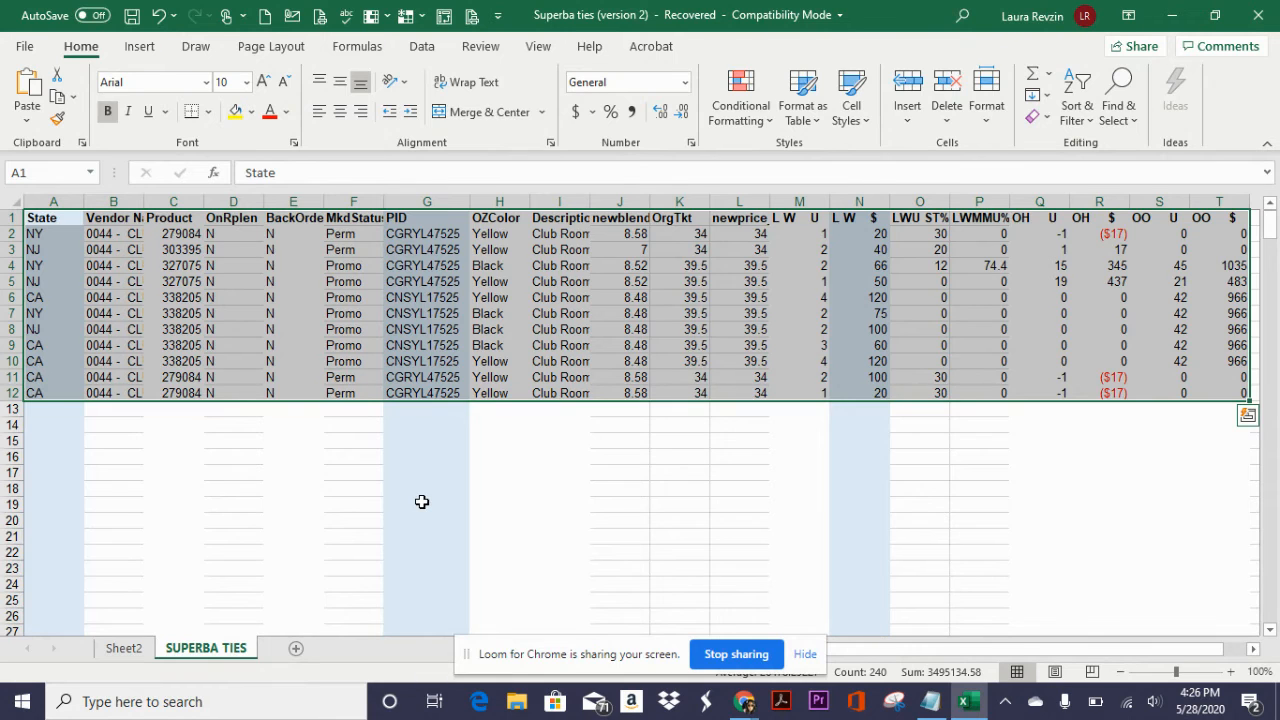
pyautogui.click(130, 650)
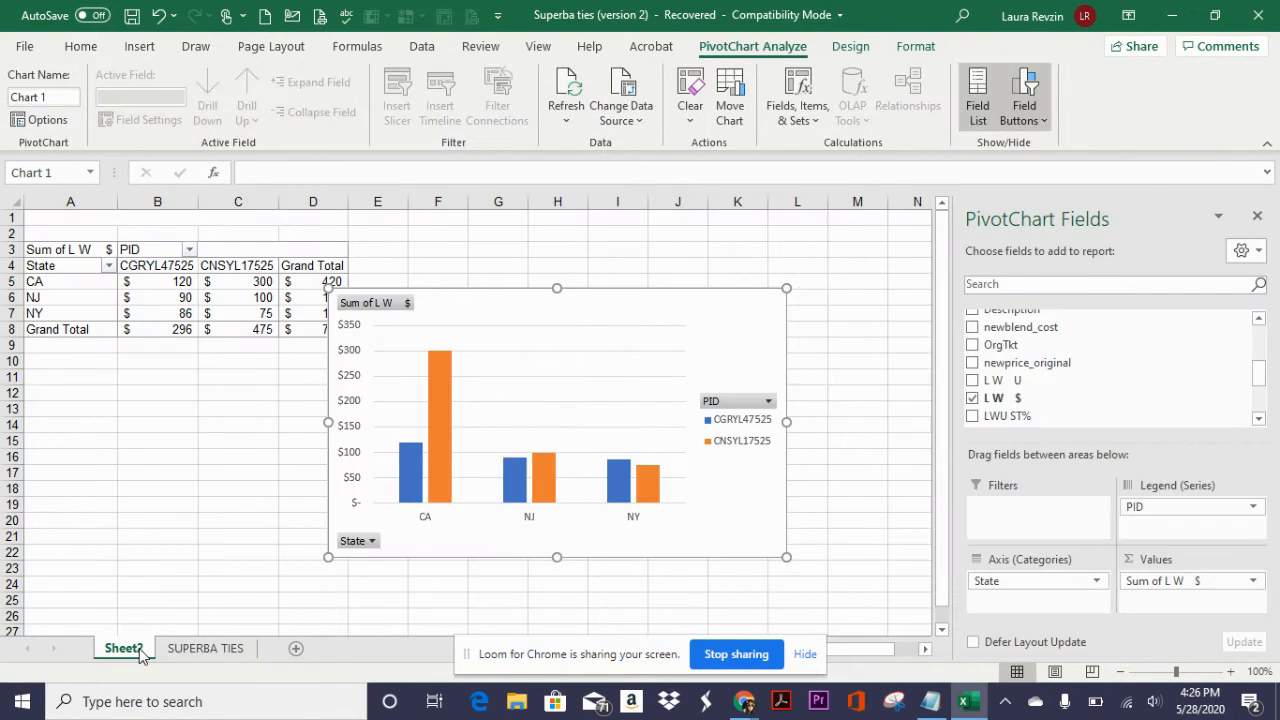
# - Review the PivotChart's refresh options and its data source range, leaving the range as it is
pyautogui.click(561, 389)
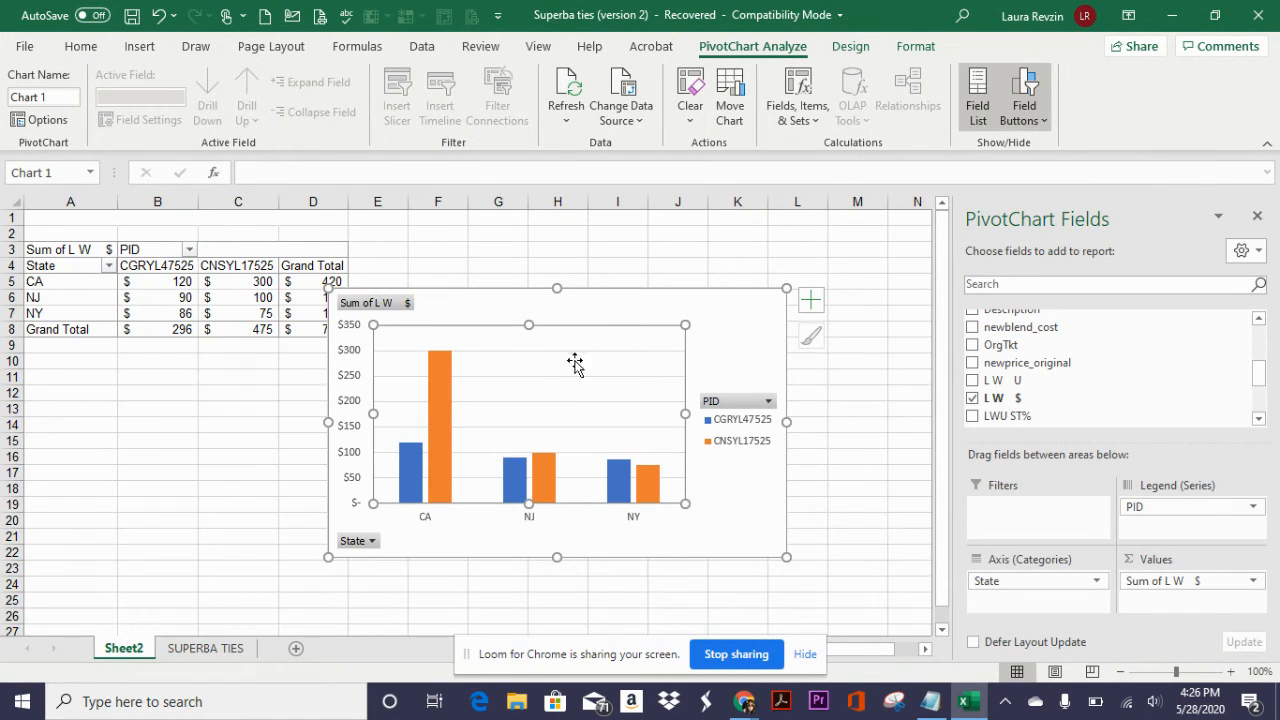
pyautogui.click(567, 124)
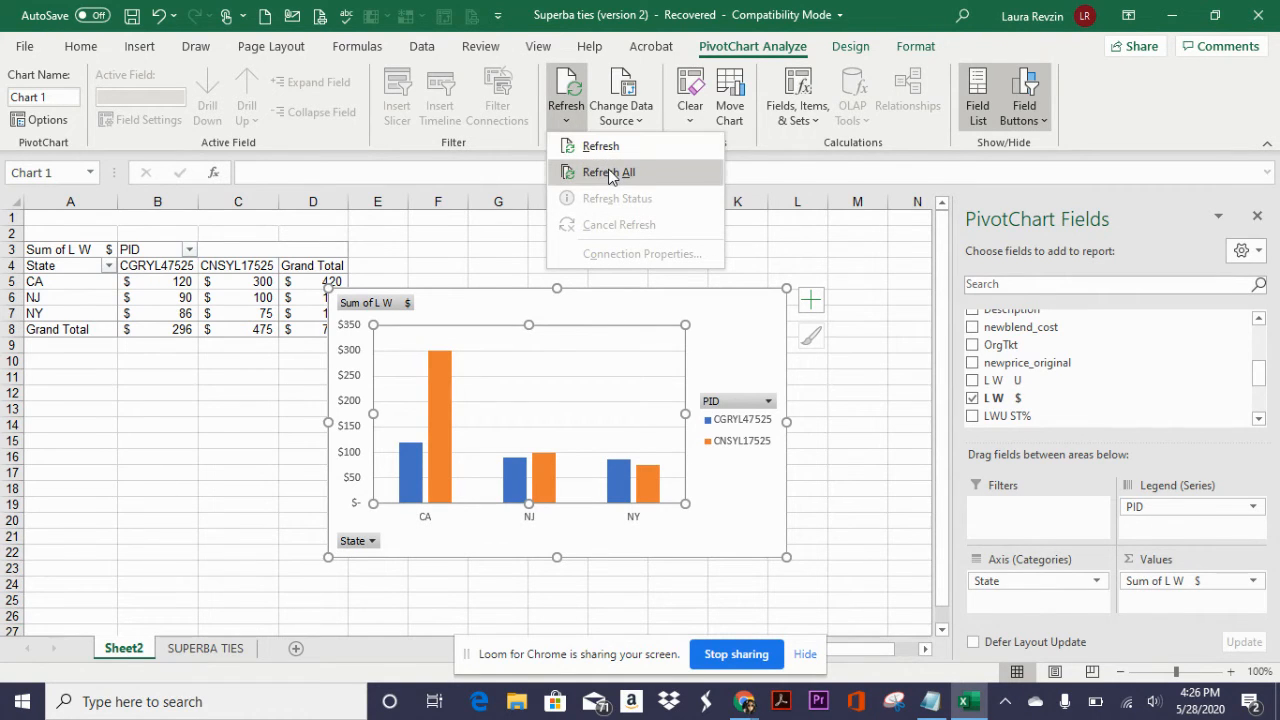
pyautogui.click(638, 118)
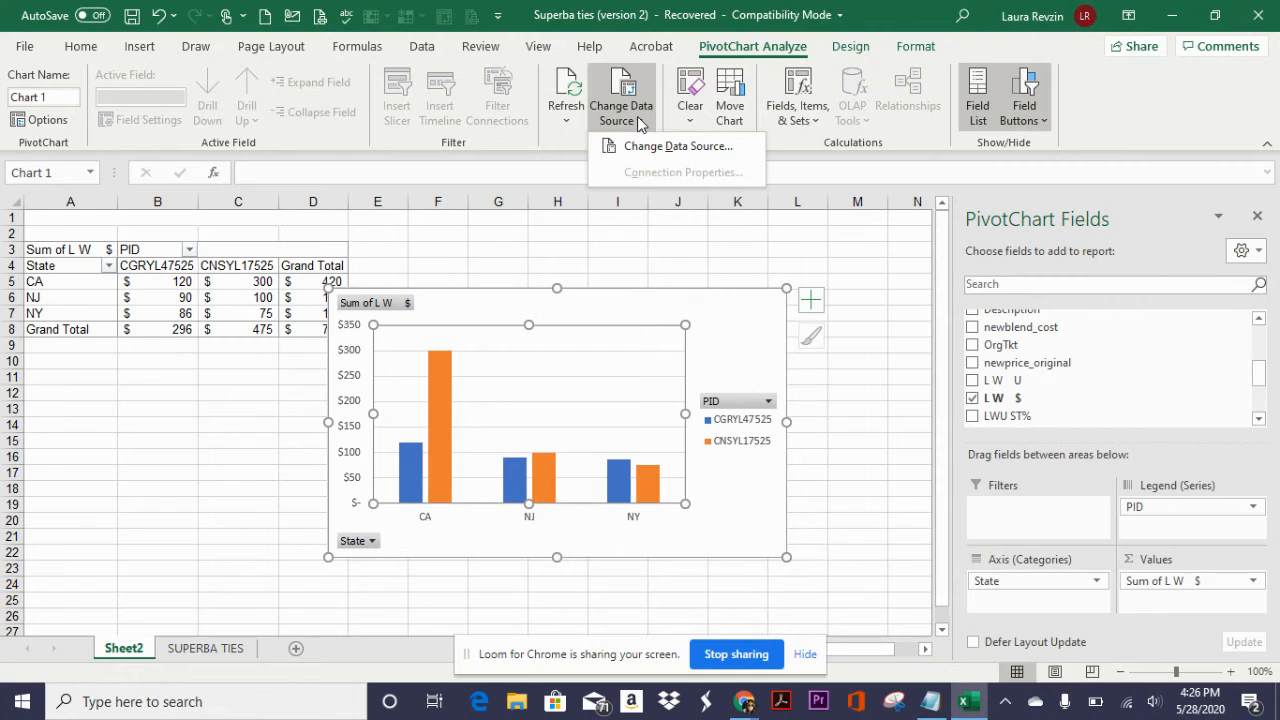
pyautogui.click(644, 145)
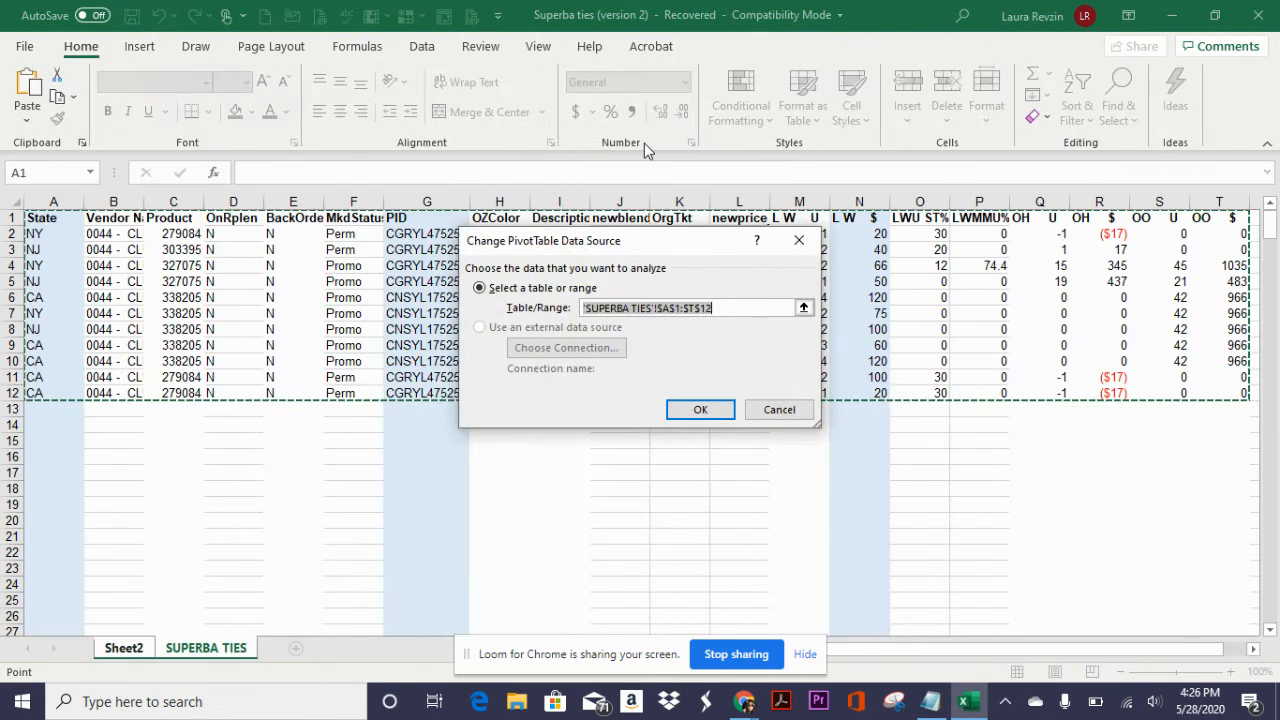
pyautogui.click(774, 410)
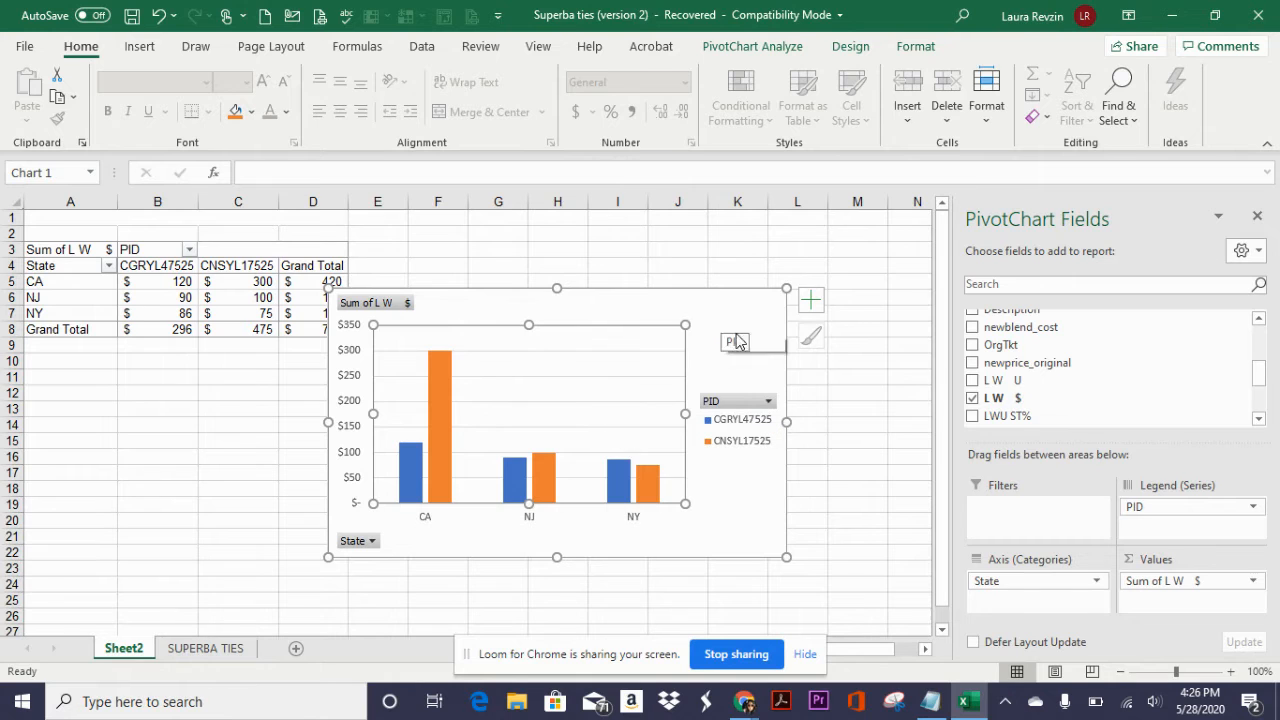
# - Revisit the source data on the SUPERBA TIES sheet and refresh the PivotChart on Sheet2
pyautogui.click(746, 370)
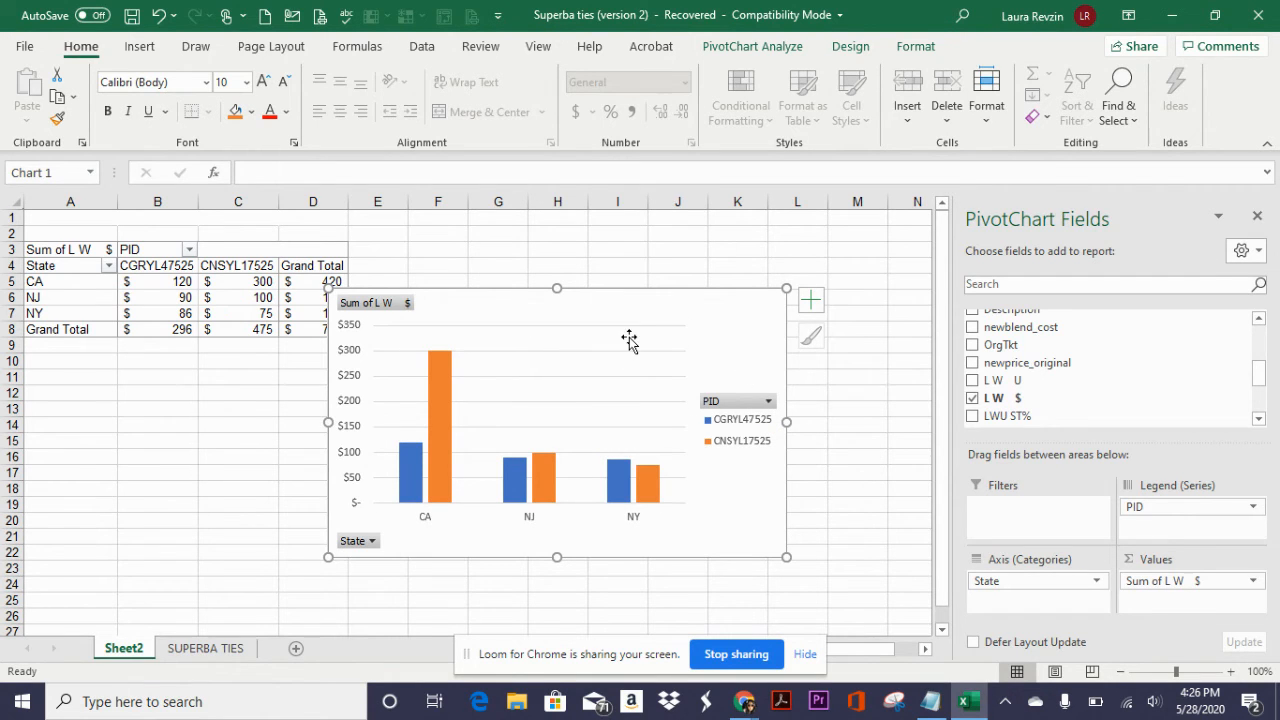
pyautogui.click(557, 357)
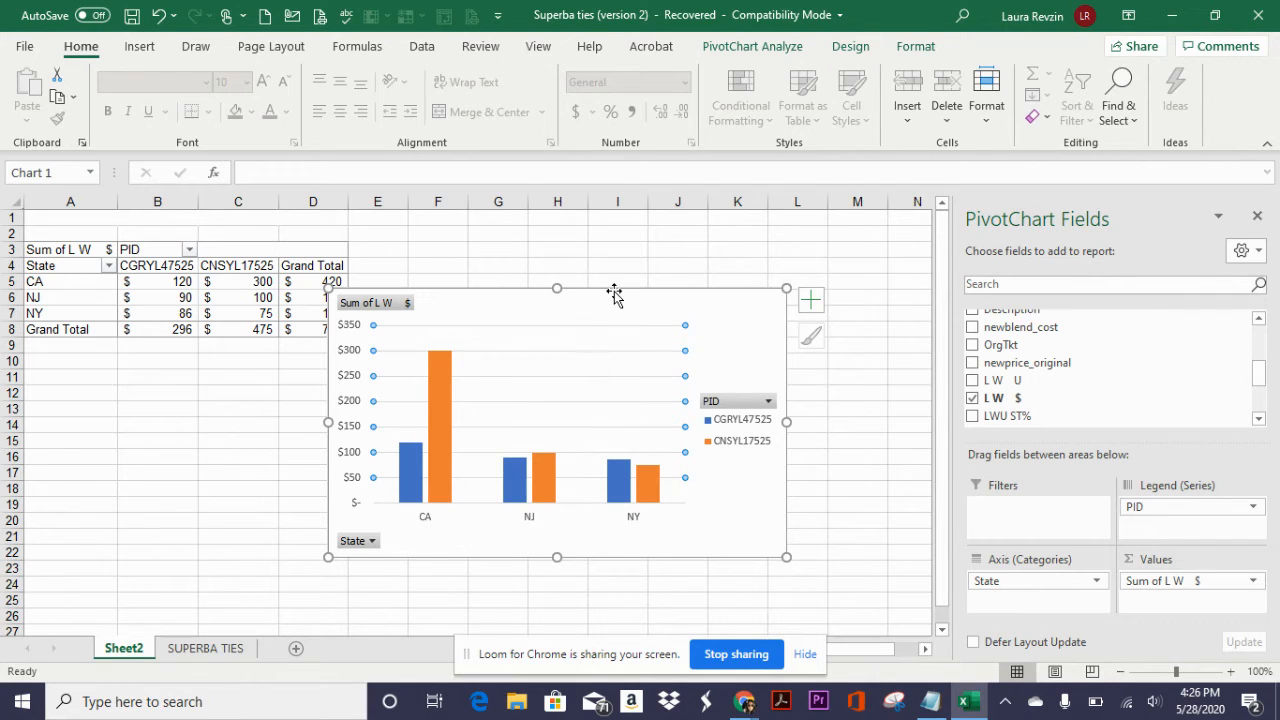
pyautogui.click(779, 47)
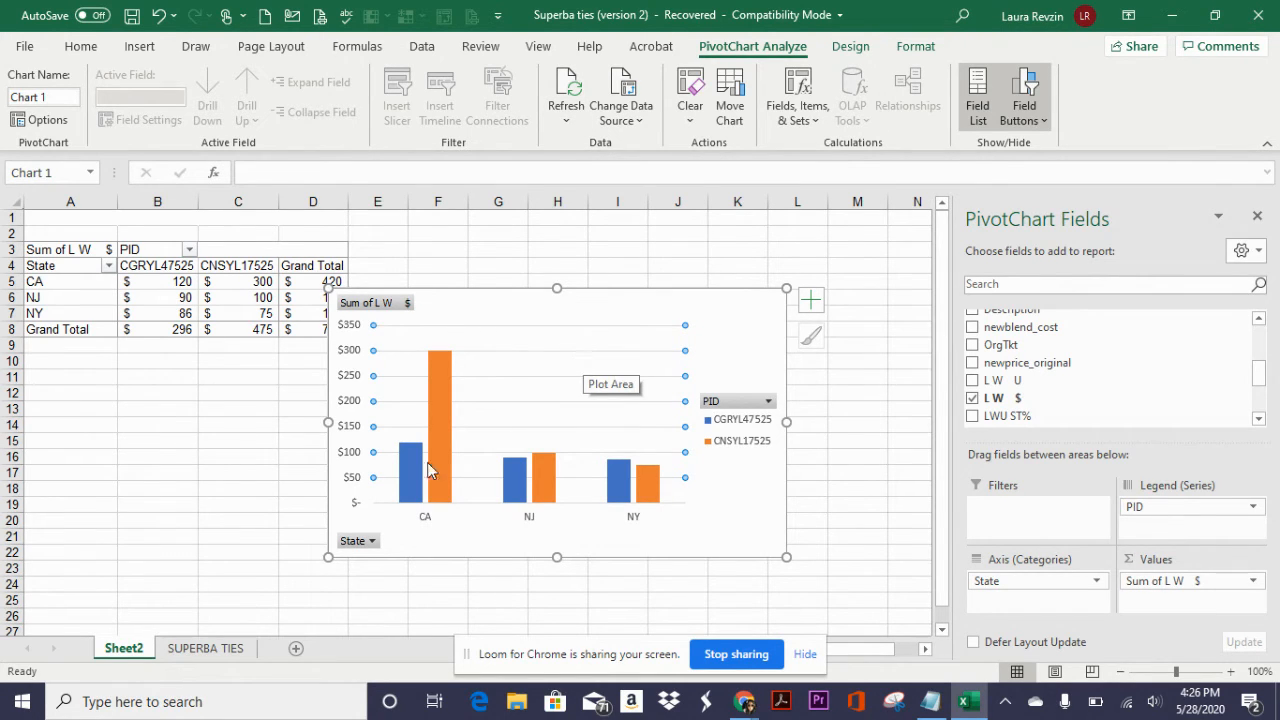
pyautogui.click(232, 657)
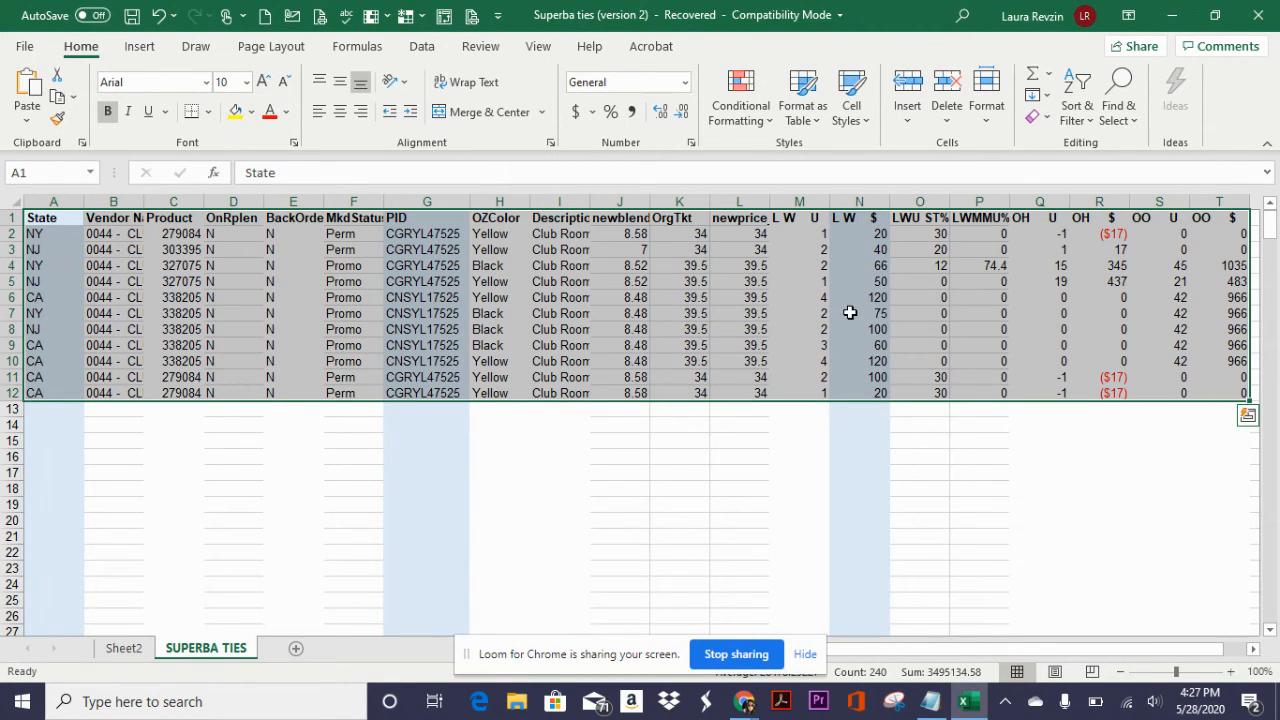
pyautogui.click(127, 651)
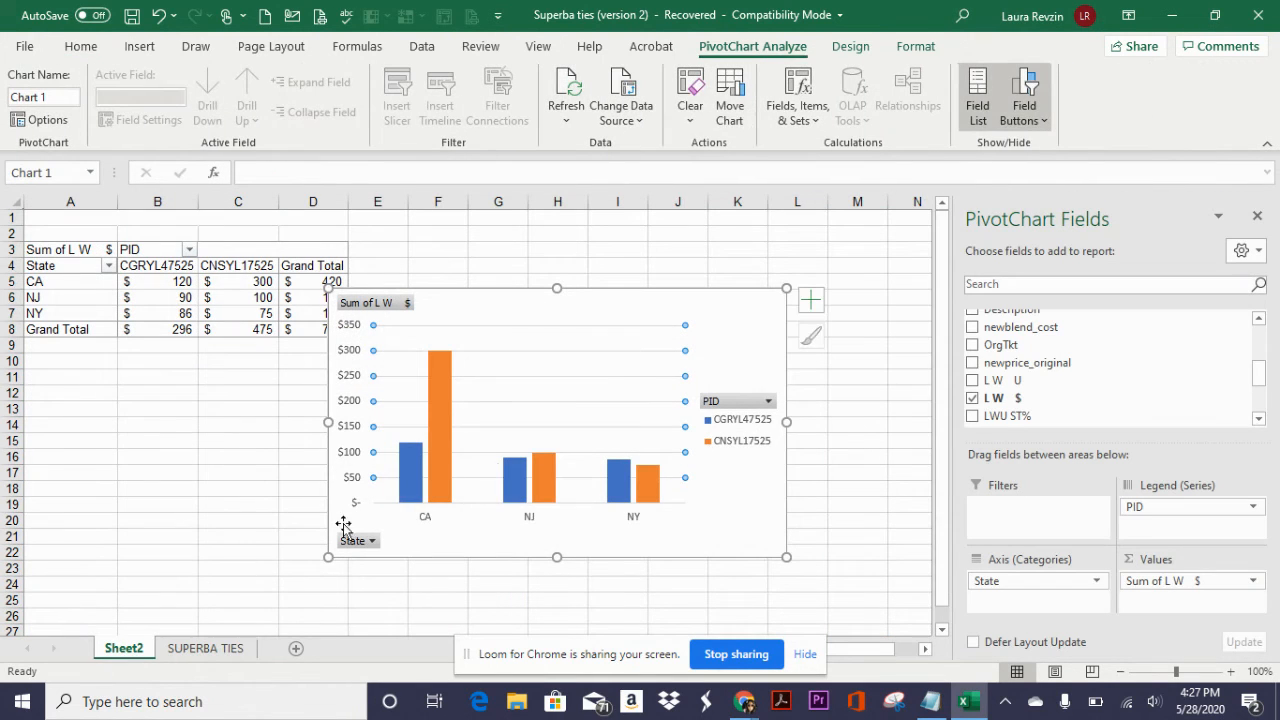
pyautogui.click(573, 362)
pyautogui.click(571, 108)
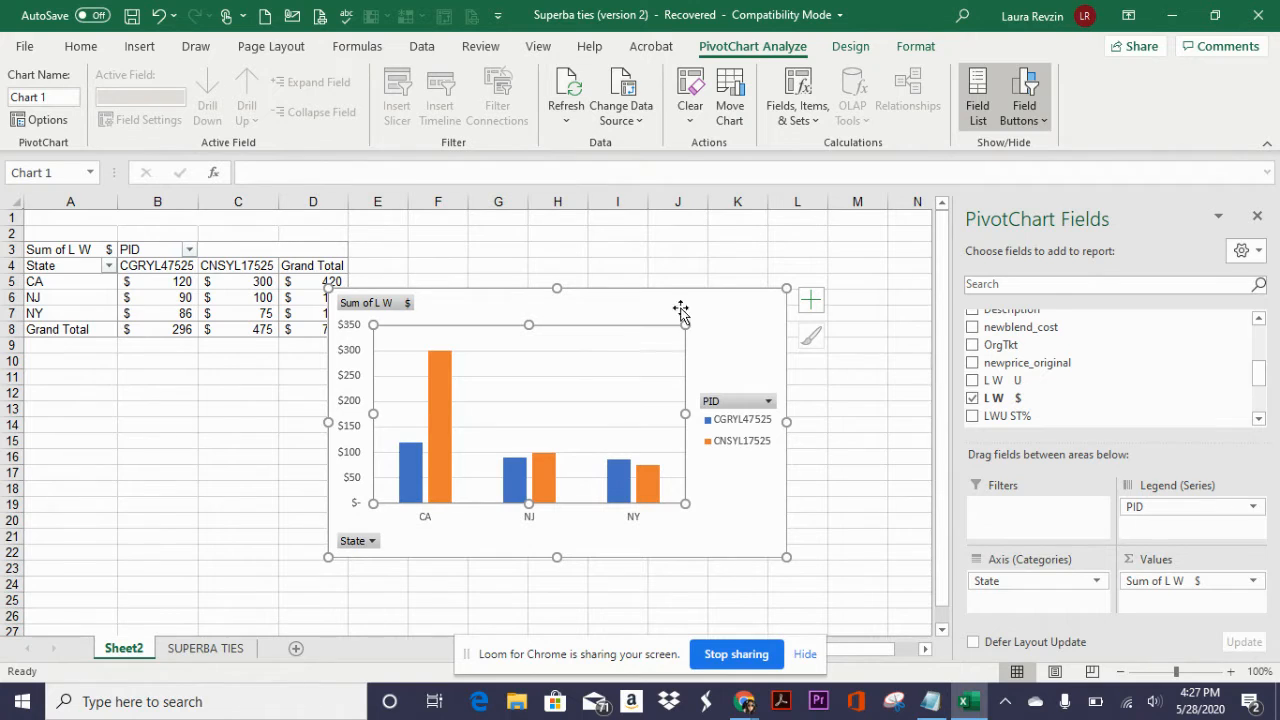
# - Hide the PivotChart field list and add a chart title above the plot
pyautogui.click(726, 316)
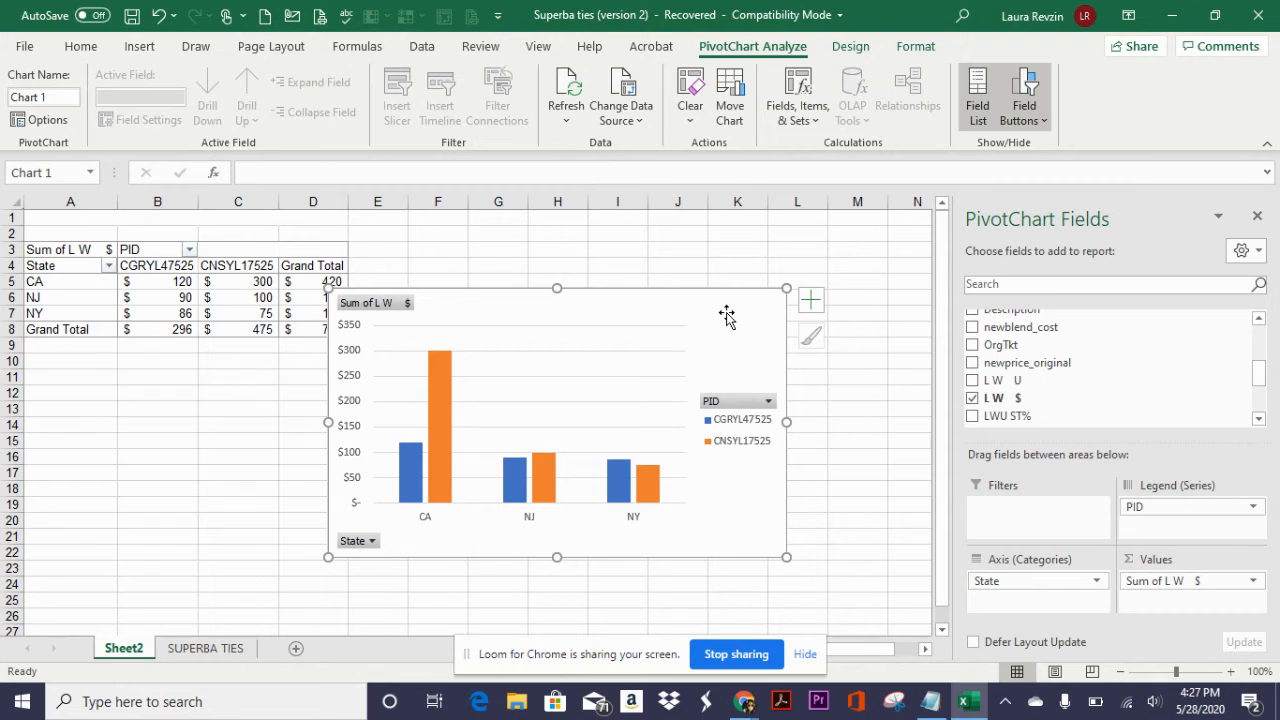
pyautogui.click(1257, 216)
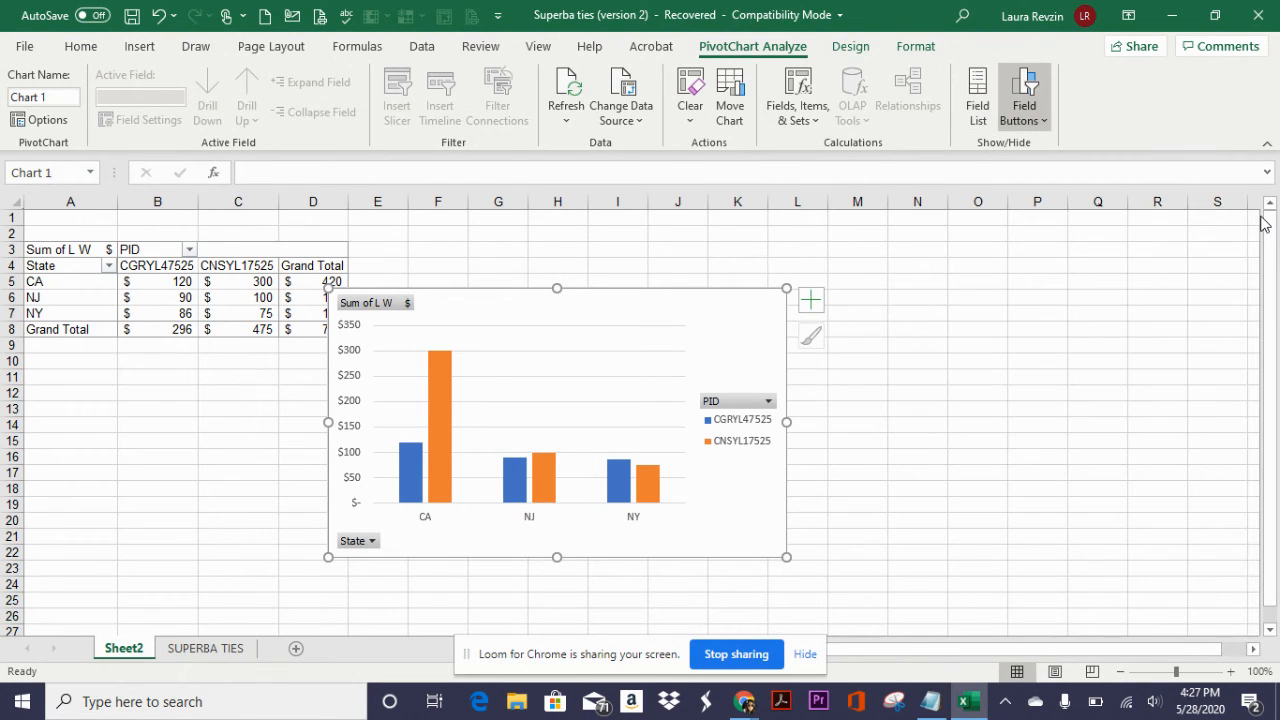
pyautogui.click(811, 301)
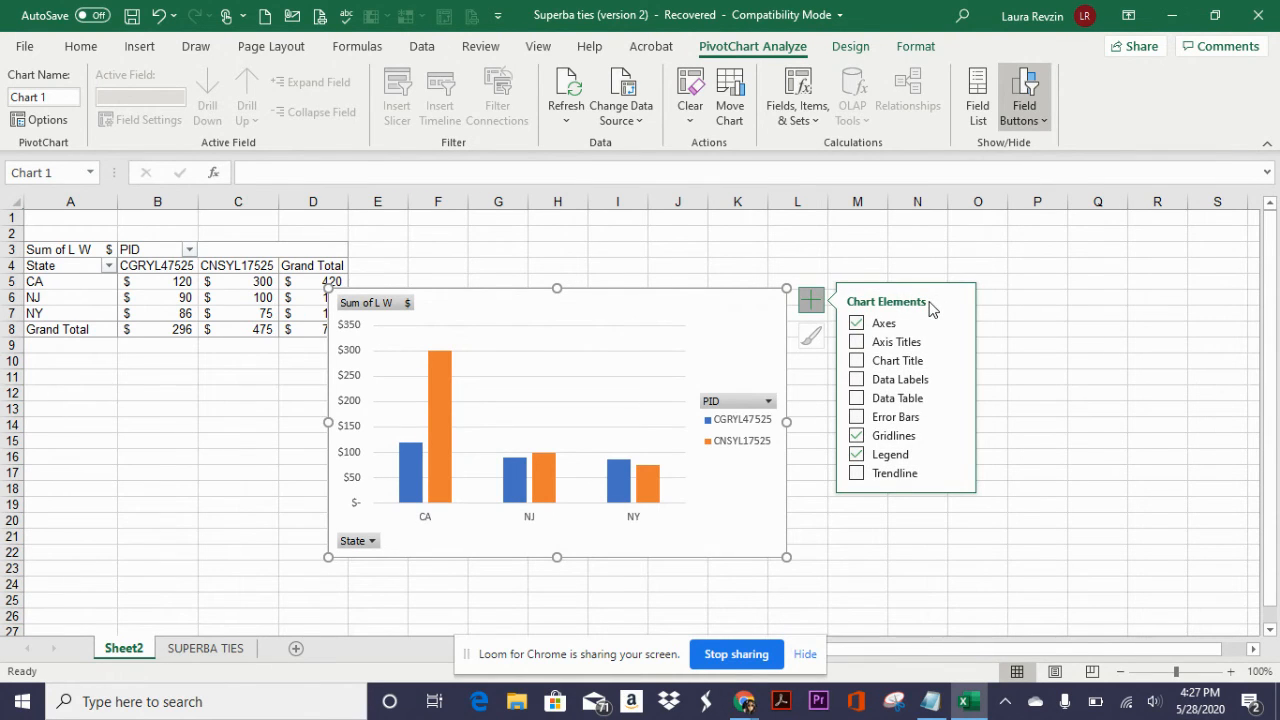
pyautogui.click(856, 362)
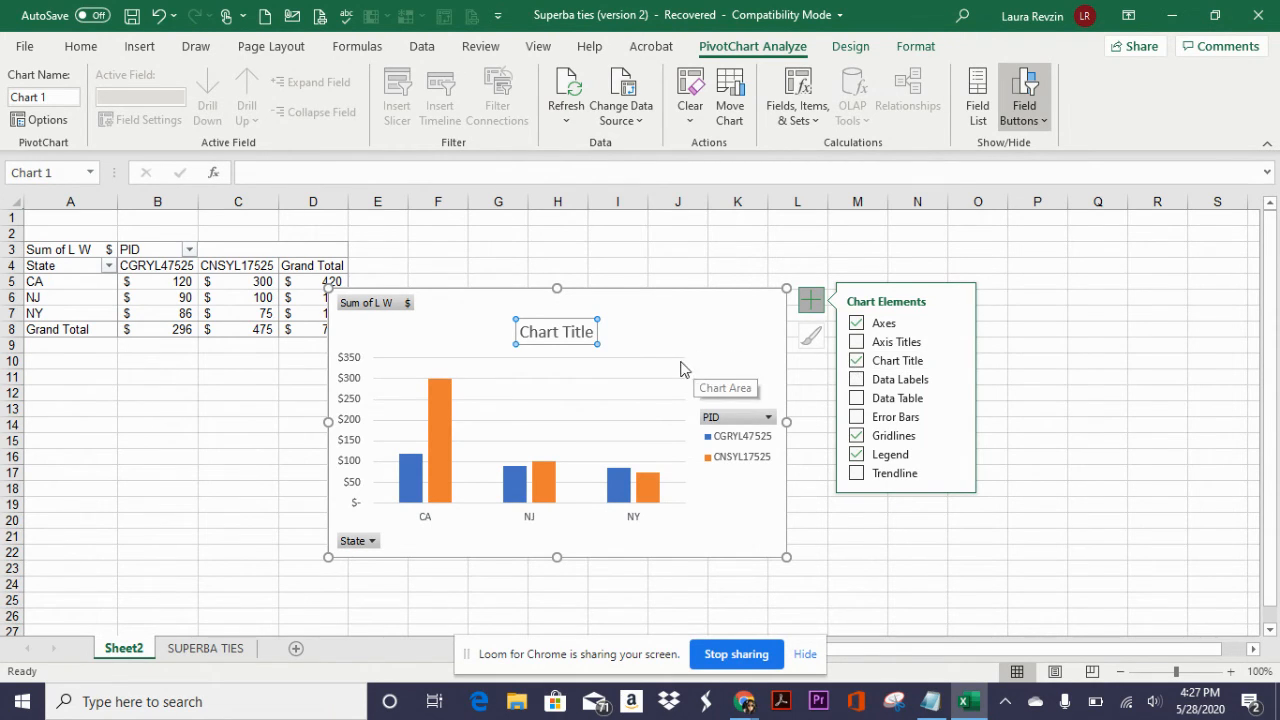
# - Replace the chart's placeholder title text with "Ties Sold LW"
pyautogui.click(563, 332)
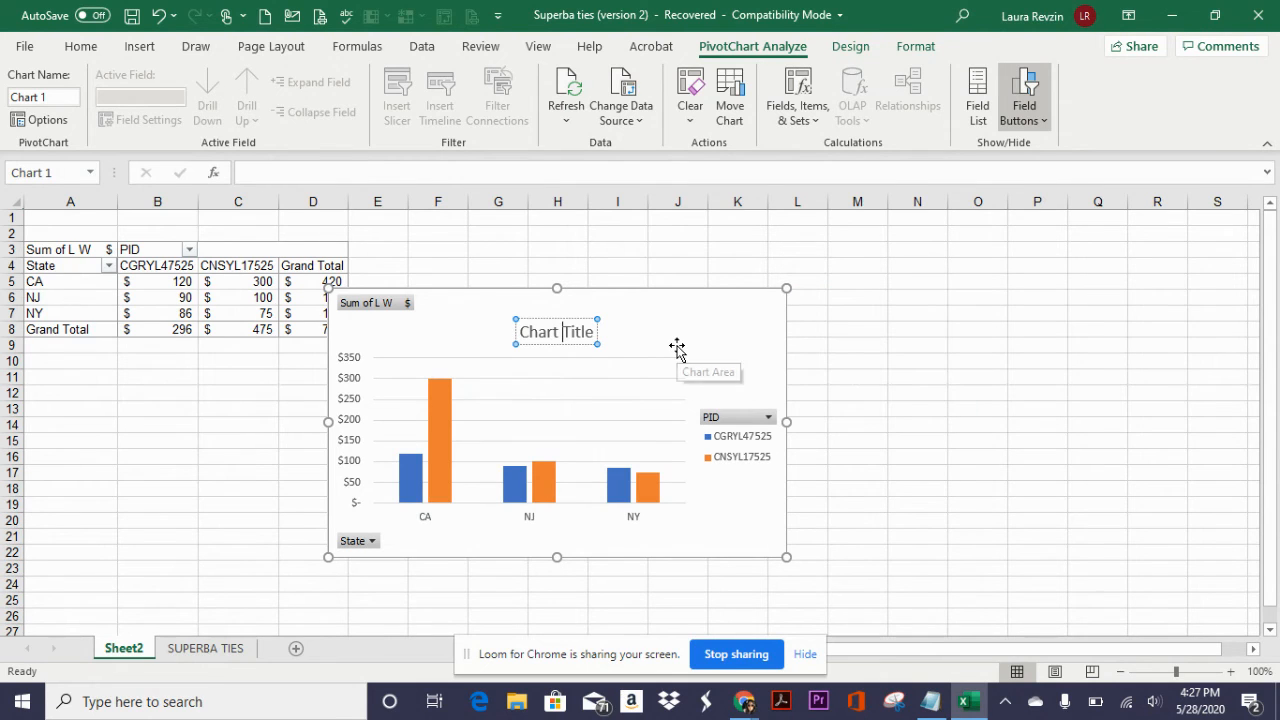
pyautogui.write('tIES')
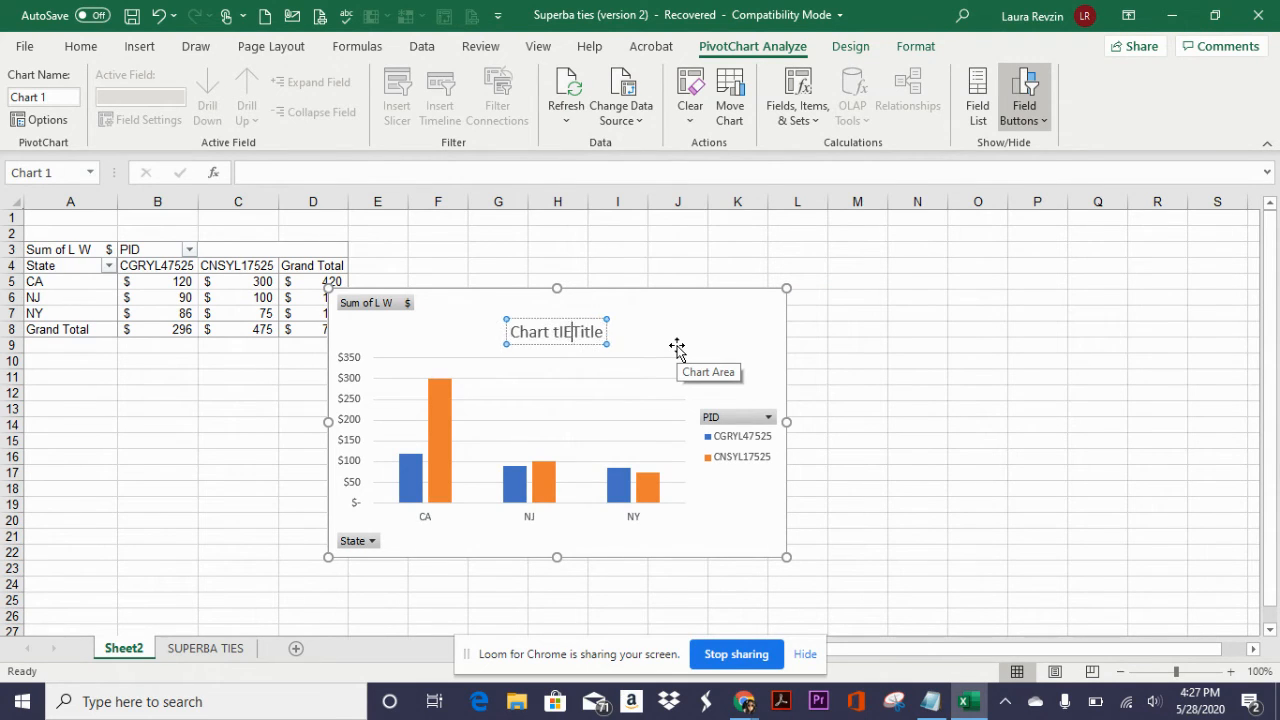
pyautogui.press('BackSpace')
pyautogui.press('BackSpace')
pyautogui.press('BackSpace')
pyautogui.press('BackSpace')
pyautogui.press('BackSpace')
pyautogui.press('BackSpace')
pyautogui.press('BackSpace')
pyautogui.press('BackSpace')
pyautogui.press('BackSpace')
pyautogui.press('BackSpace')
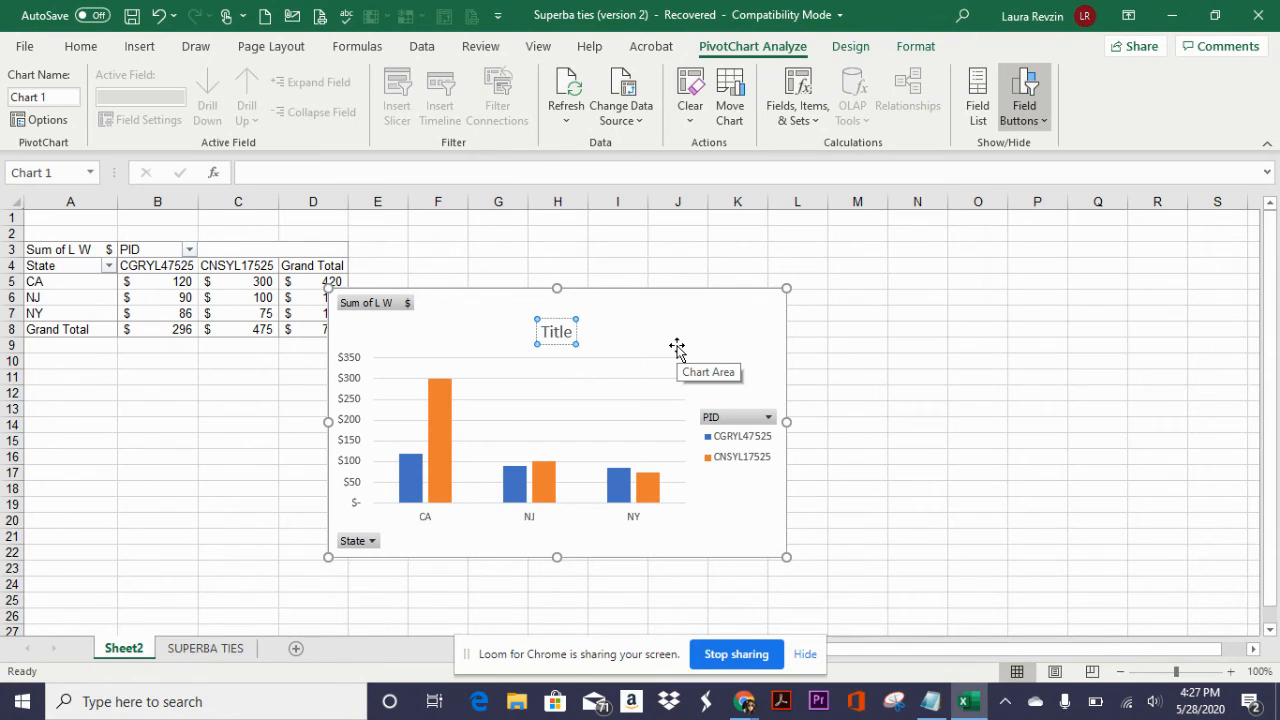
pyautogui.press('Right')
pyautogui.press('Right')
pyautogui.press('BackSpace')
pyautogui.press('BackSpace')
pyautogui.press('BackSpace')
pyautogui.press('BackSpace')
pyautogui.press('BackSpace')
pyautogui.write('tIES')
pyautogui.press('BackSpace')
pyautogui.press('BackSpace')
pyautogui.press('BackSpace')
pyautogui.press('BackSpace')
pyautogui.write('Ties Sold LW')
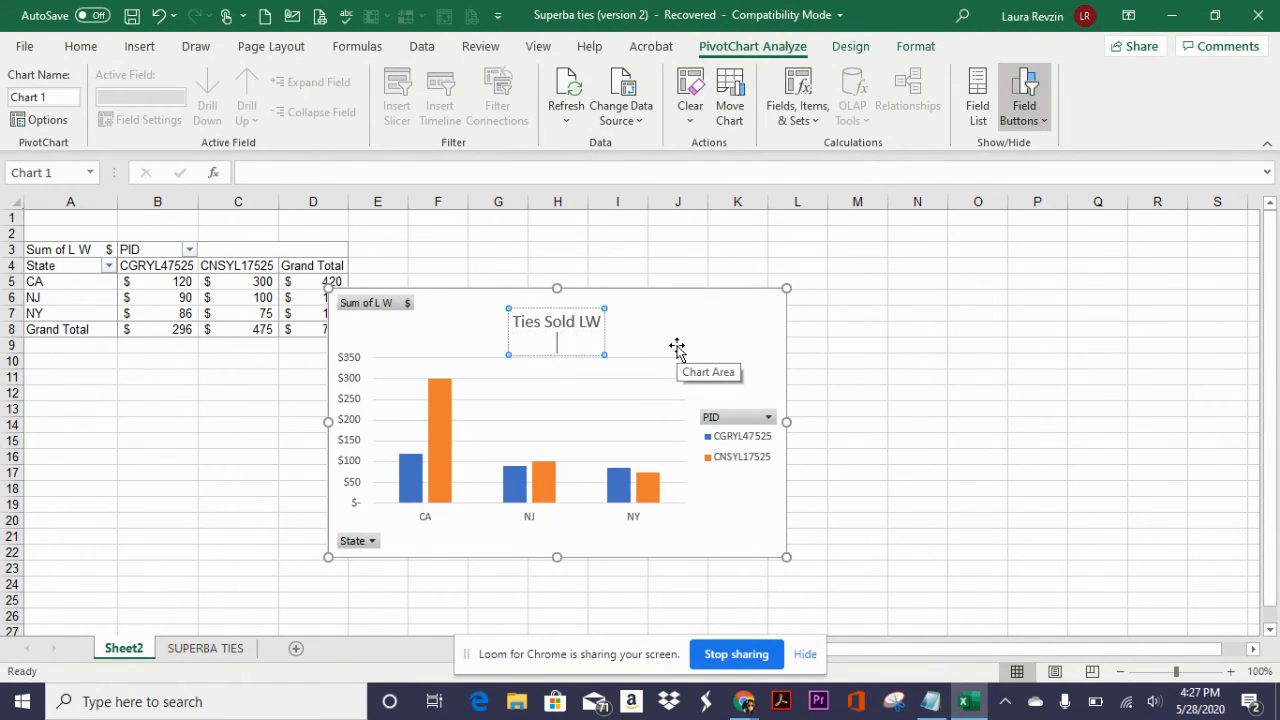
pyautogui.click(677, 347)
# - Delete the PivotChart from Sheet2, undo the deletion and deselect the chart
pyautogui.press('Delete')
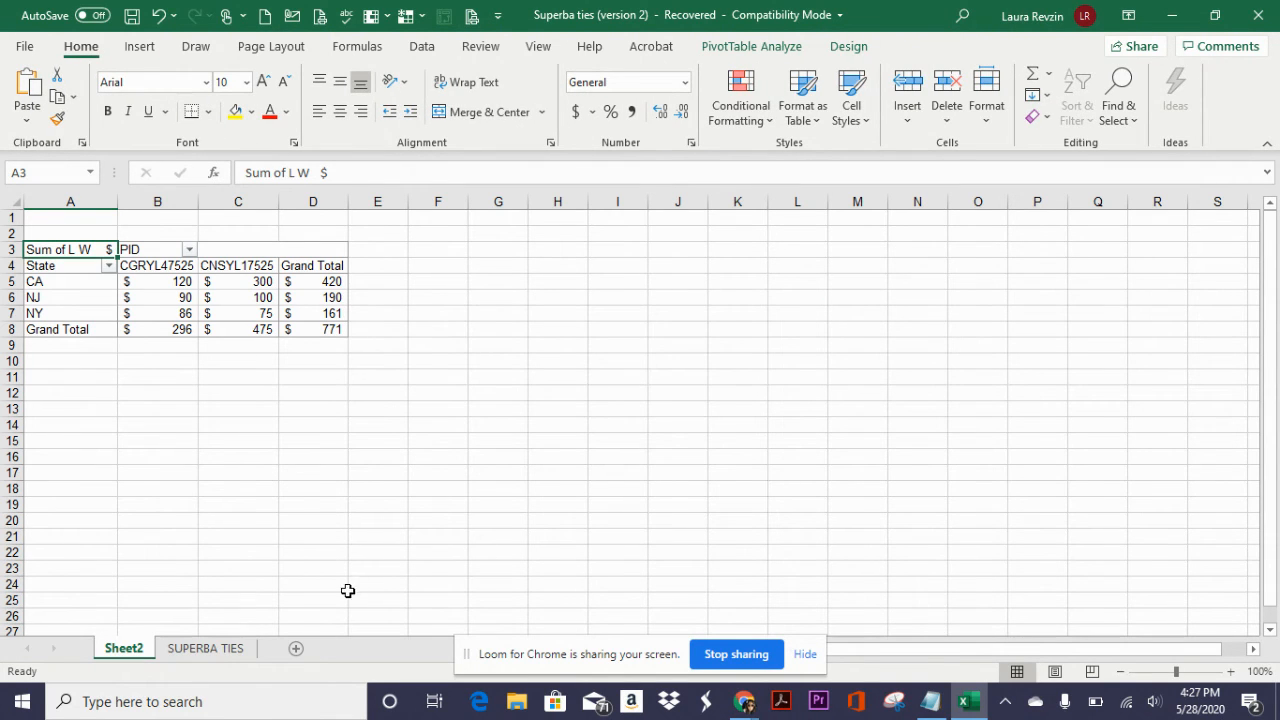
pyautogui.hotkey('ctrl', 'z')
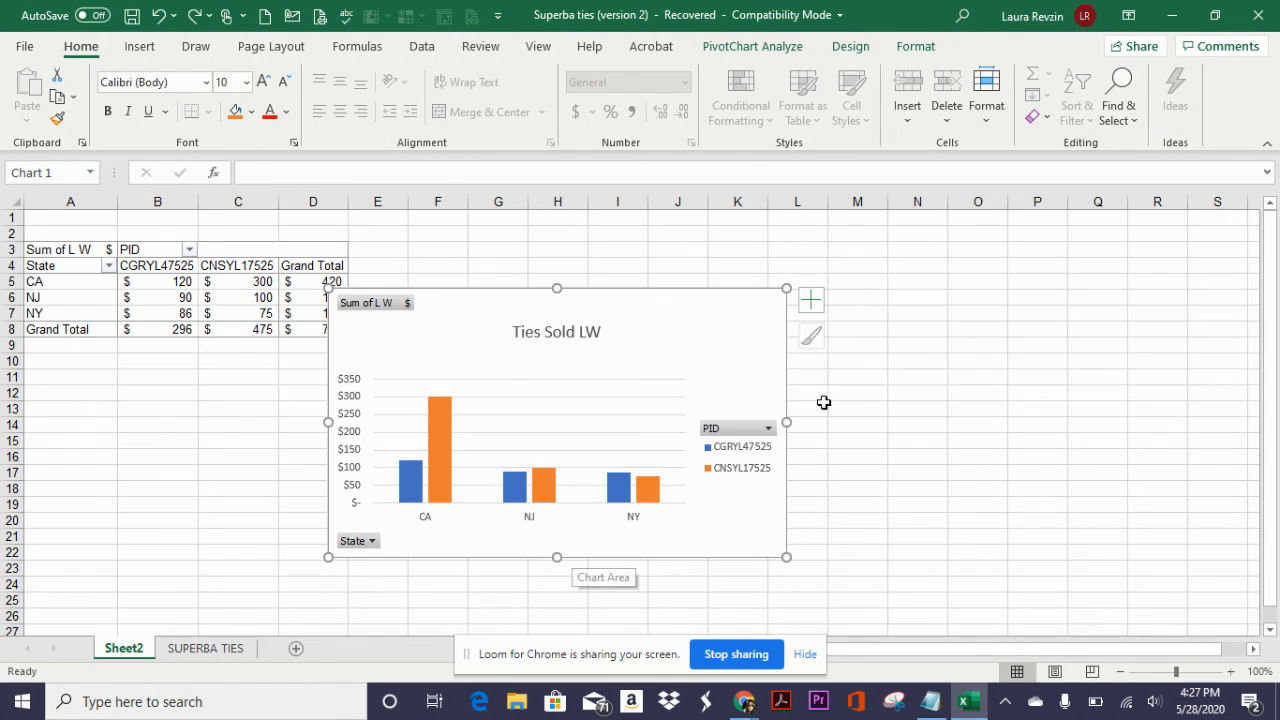
pyautogui.click(920, 410)
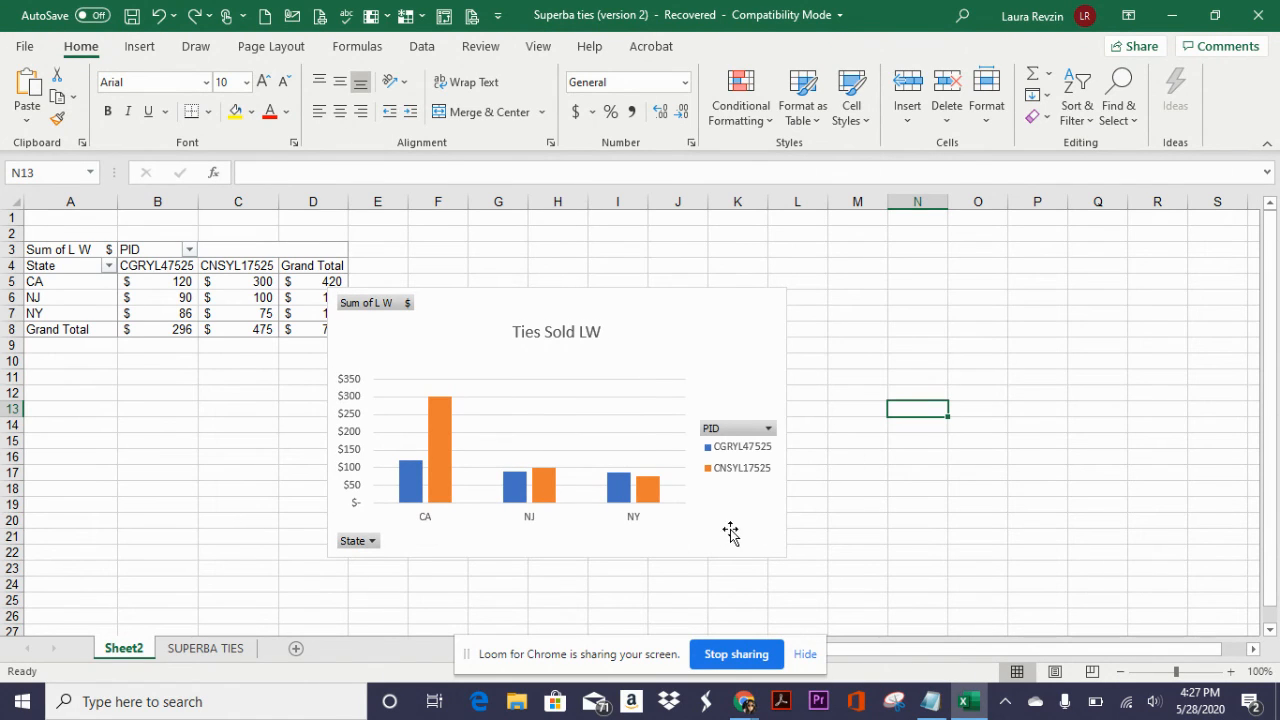